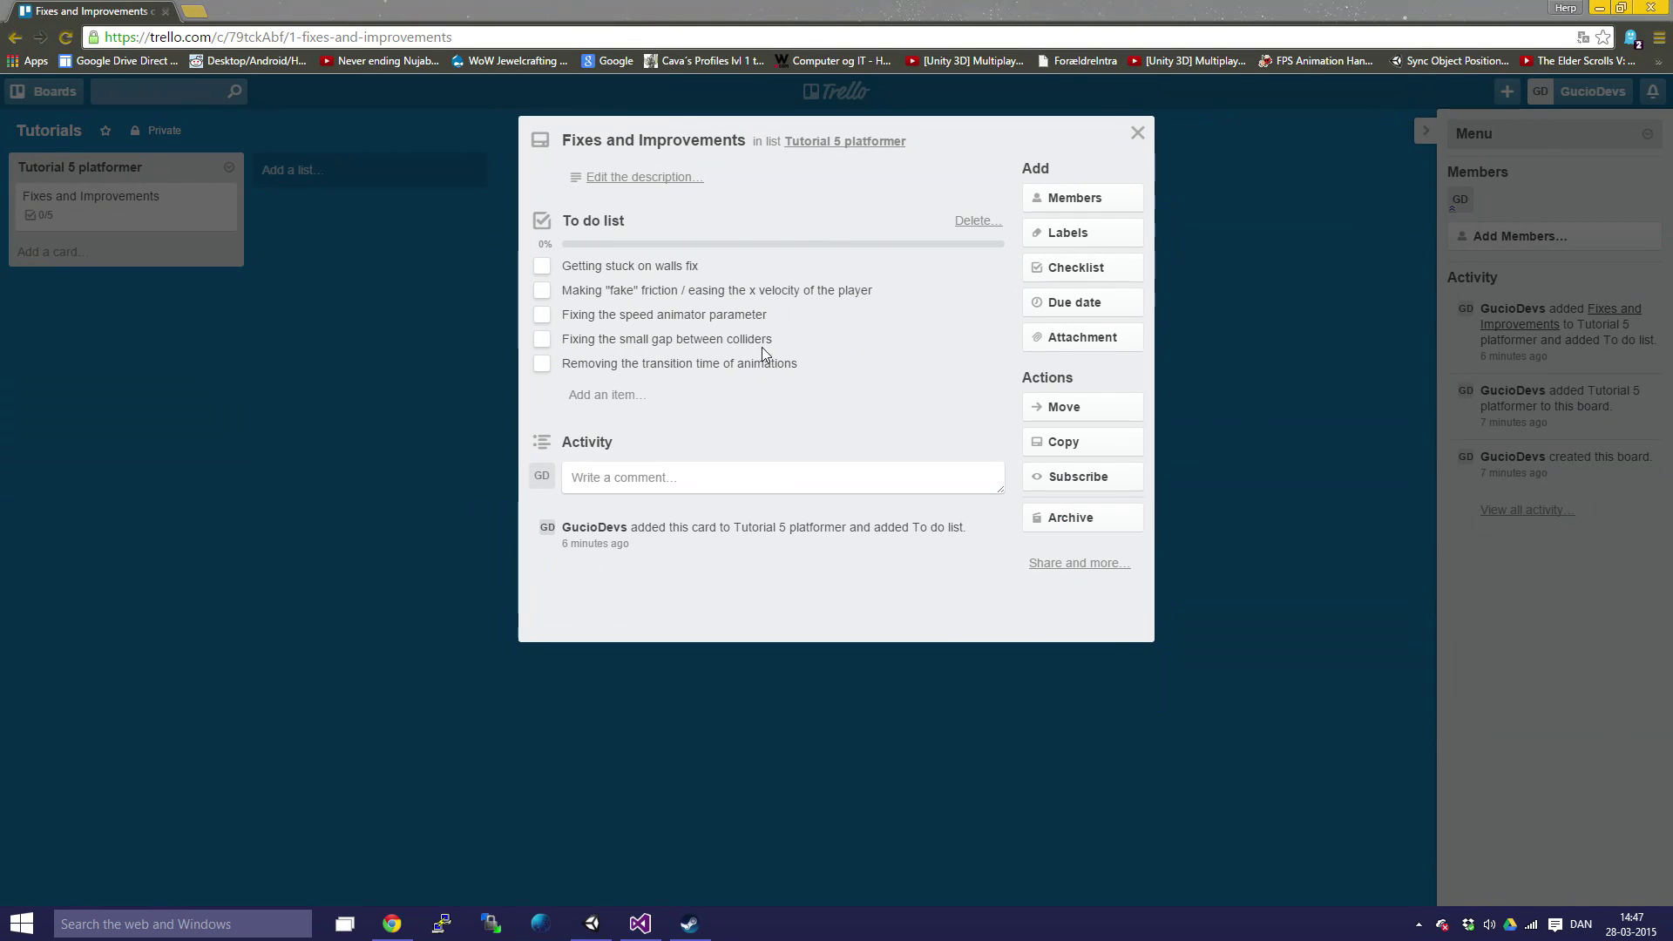
Step: Switch back to Unity and start a play test of the platformer scene
left_click(592, 924)
scroll(833, 379, "up", 3)
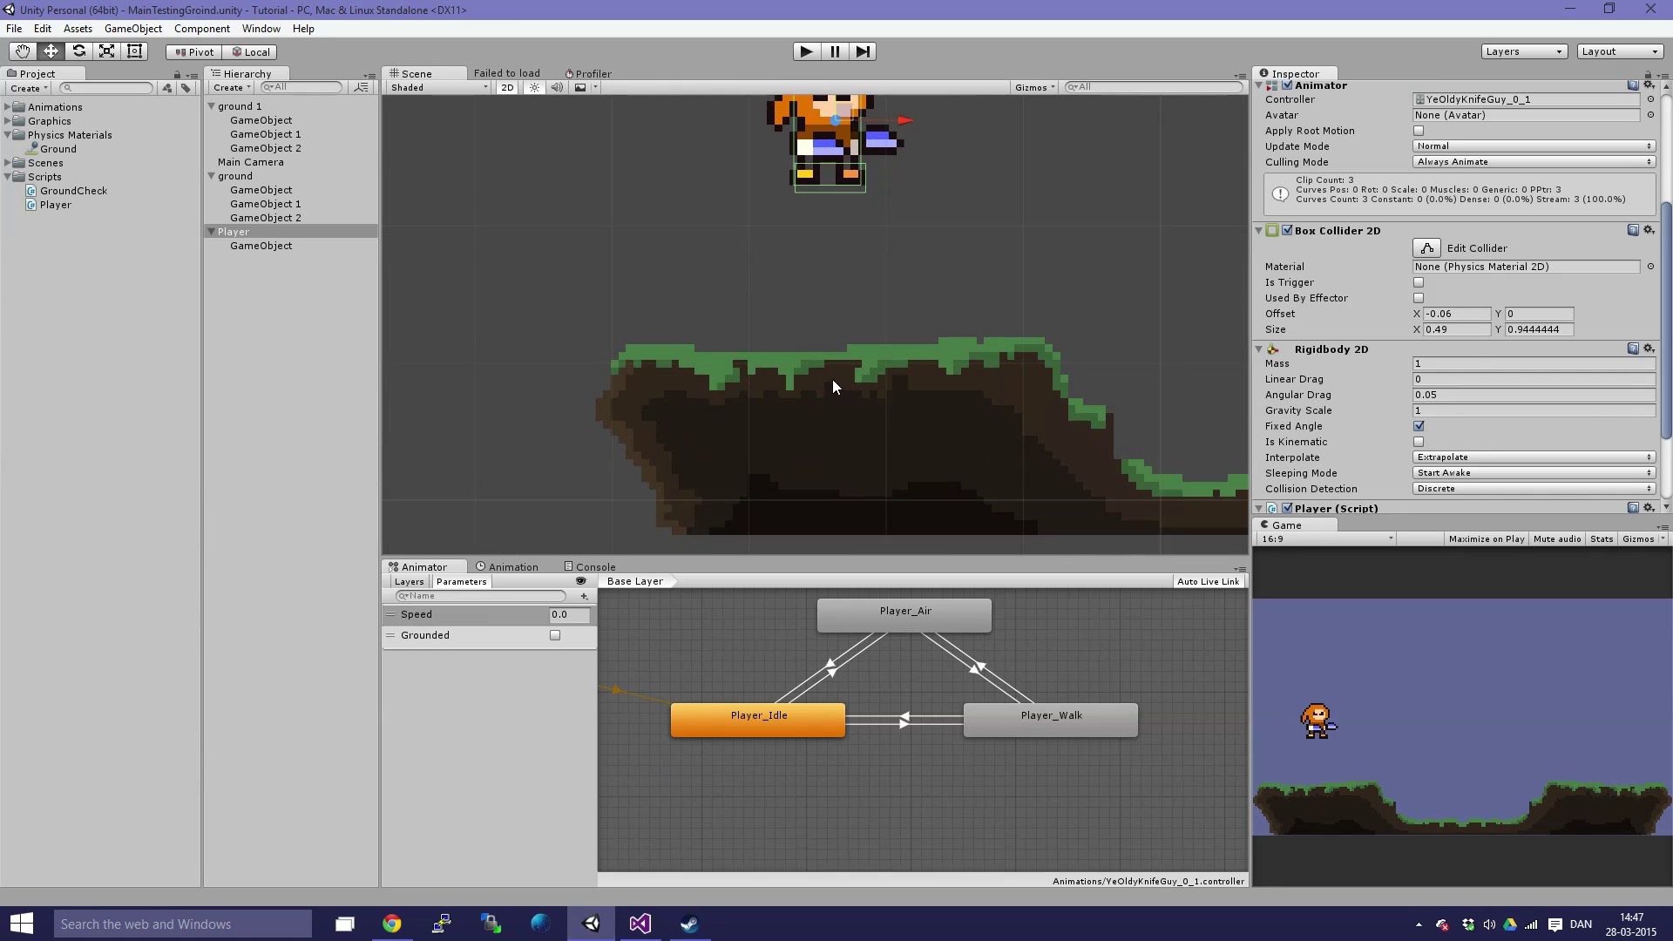
scroll(933, 336, "up", 4)
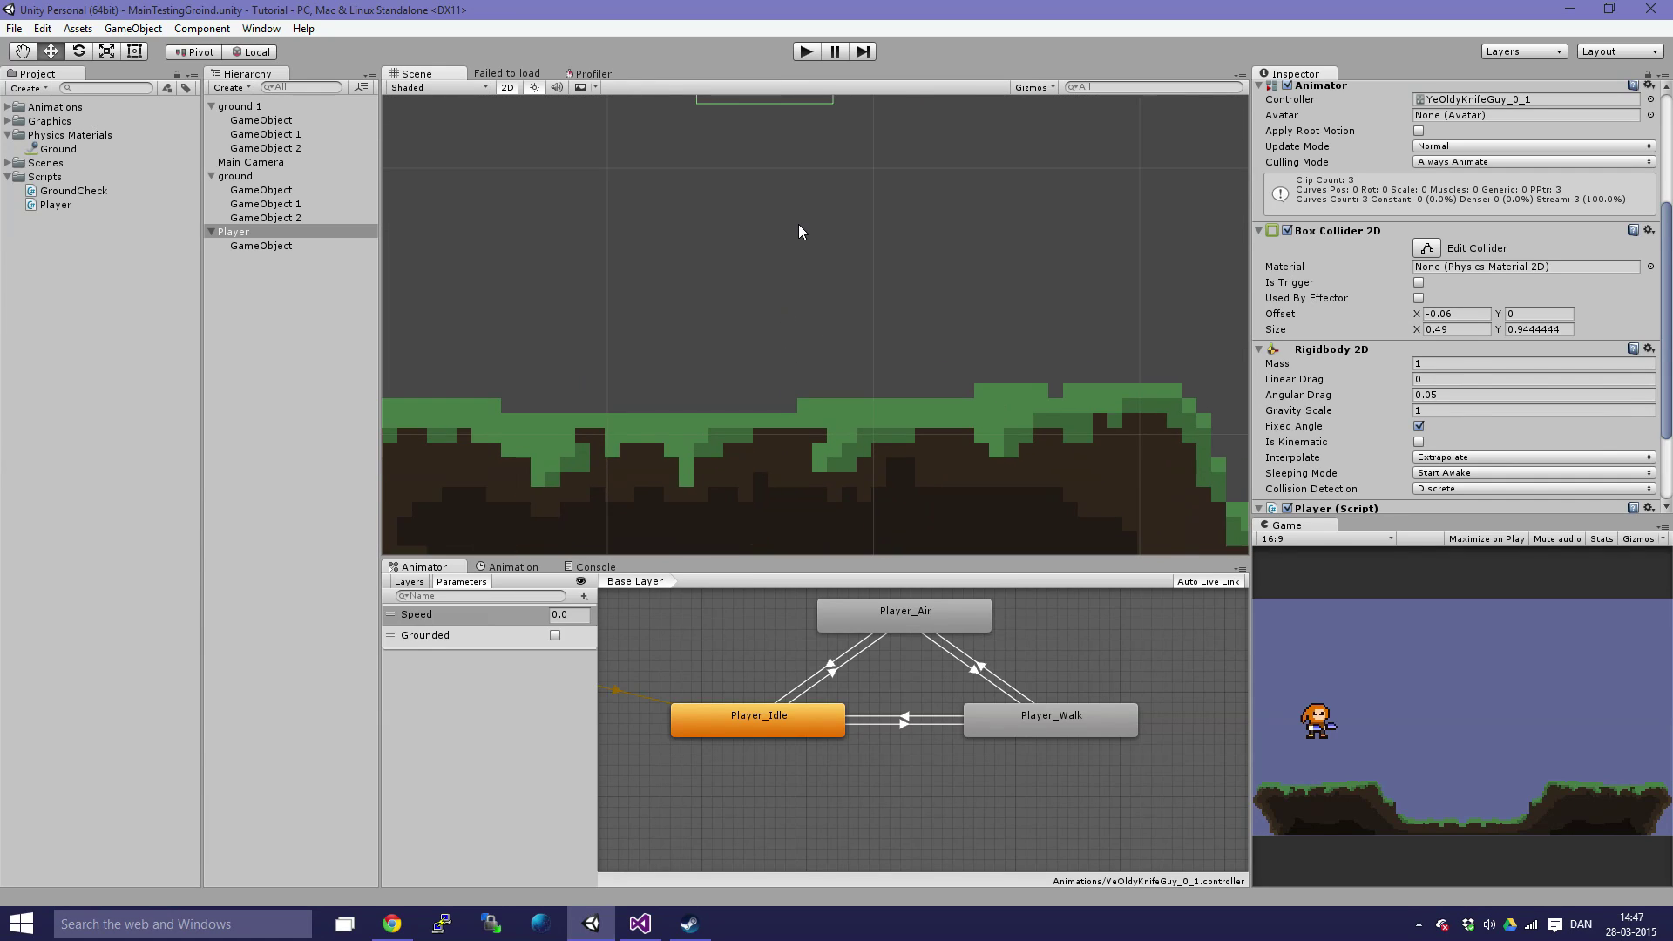
left_click(798, 54)
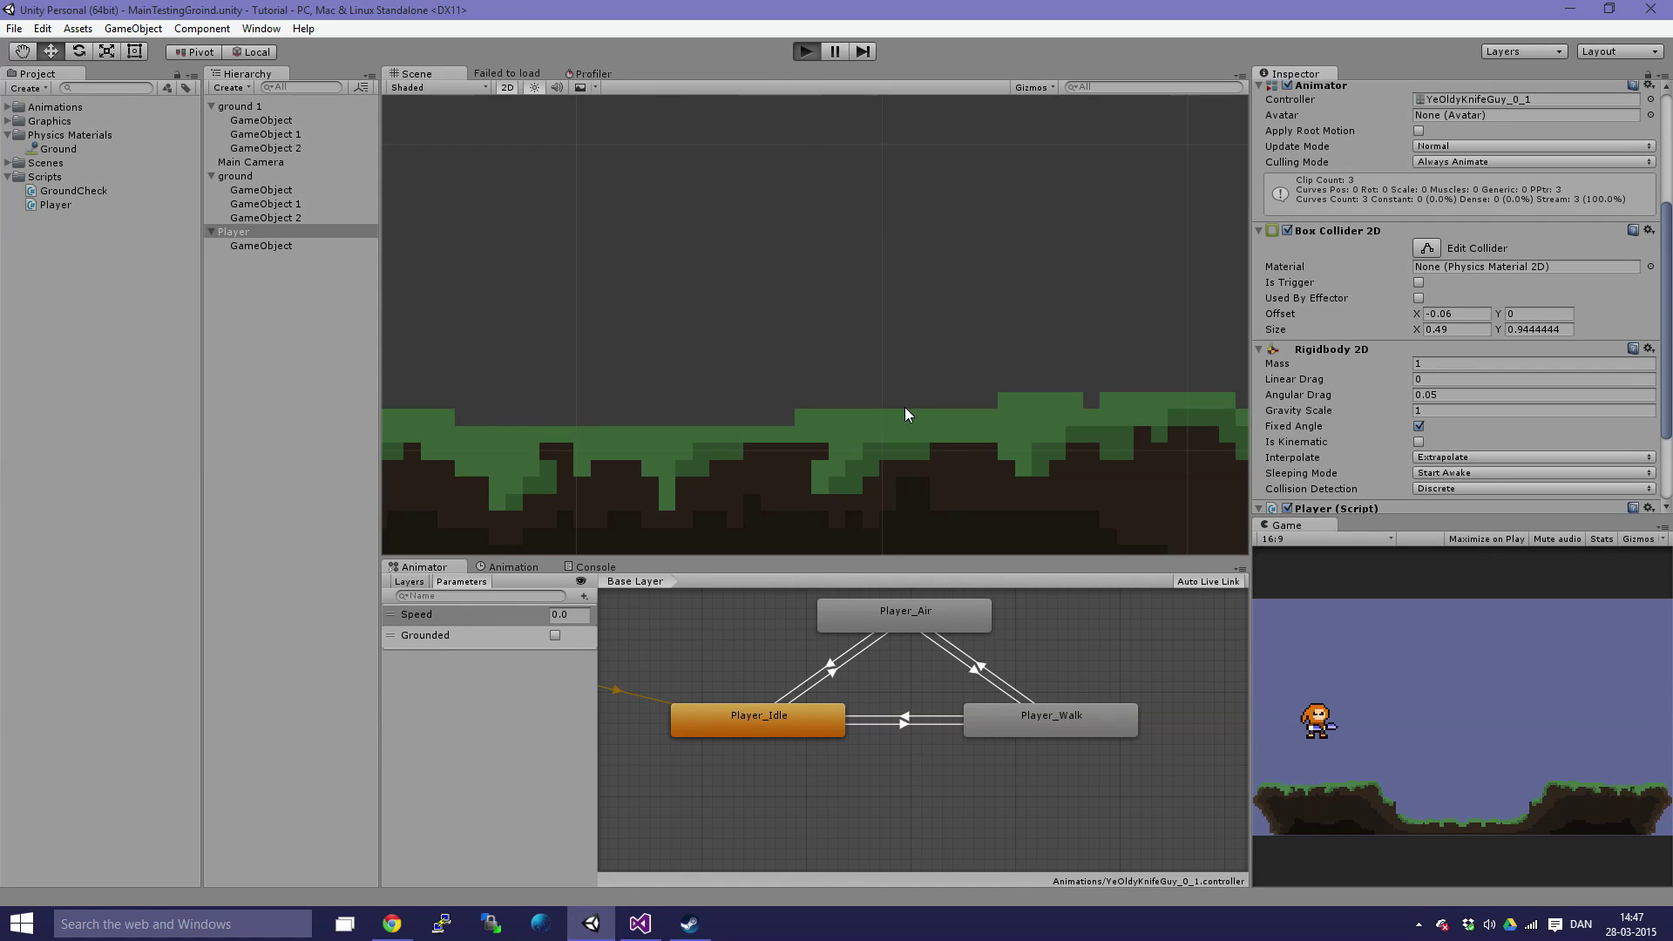
Step: Select the Player and ground, zoom in on the gap under the feet, then stop play
scroll(885, 431, "up", 4)
middle_click_drag(816, 466, 837, 377)
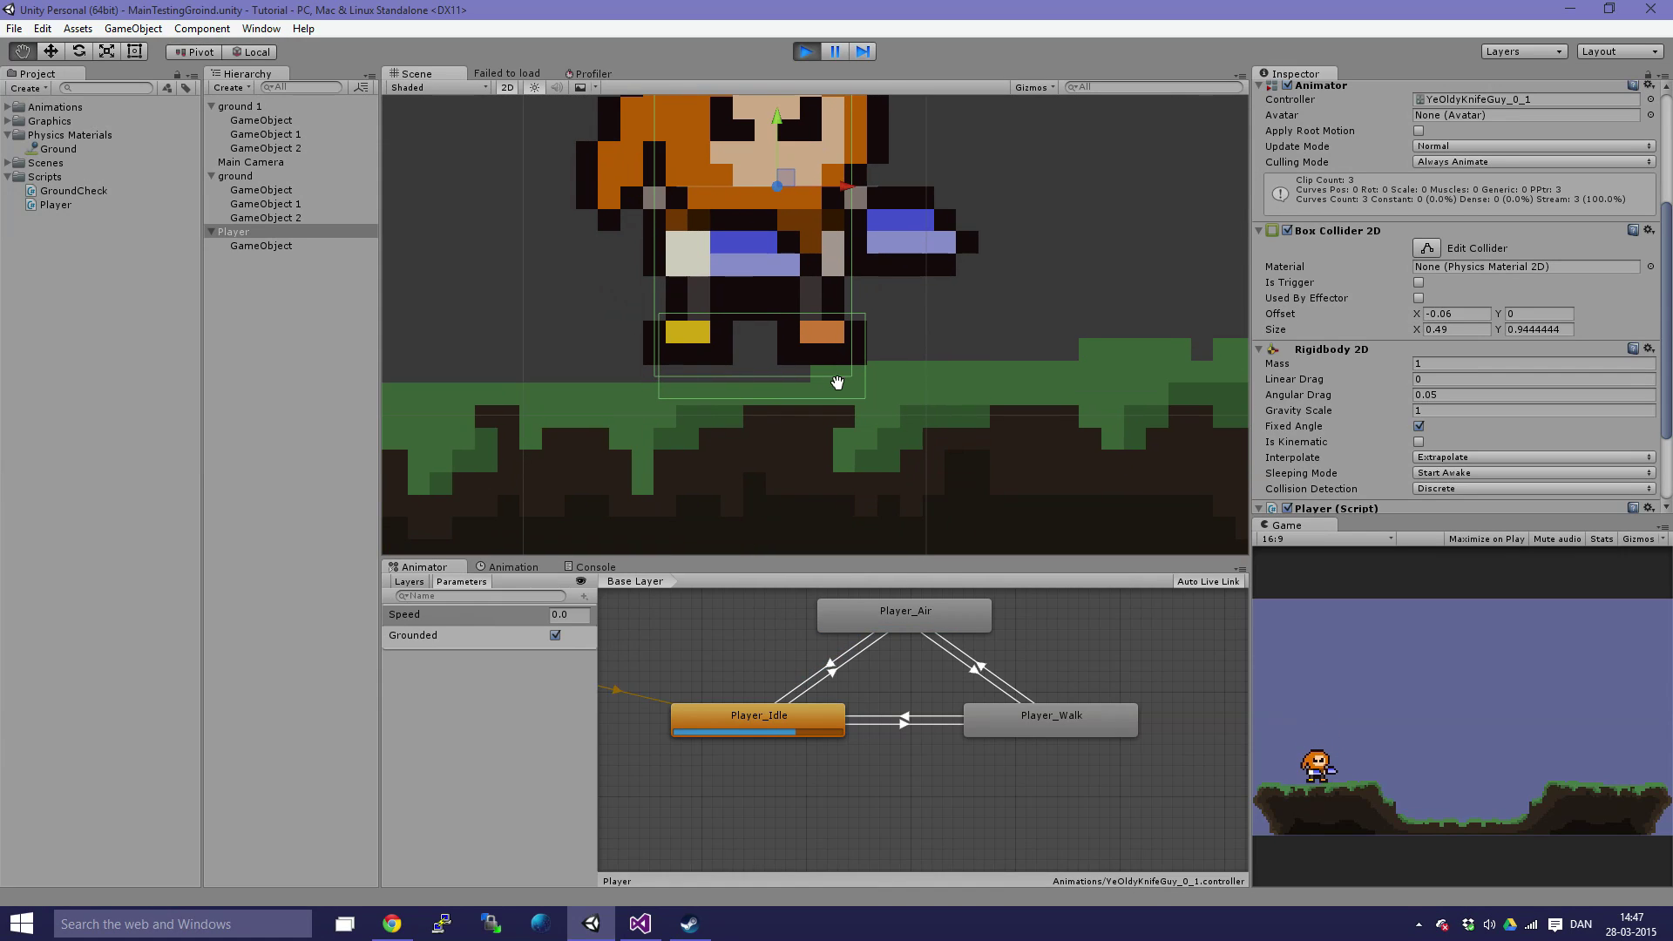
left_click(744, 493, "shift")
scroll(744, 488, "up", 5)
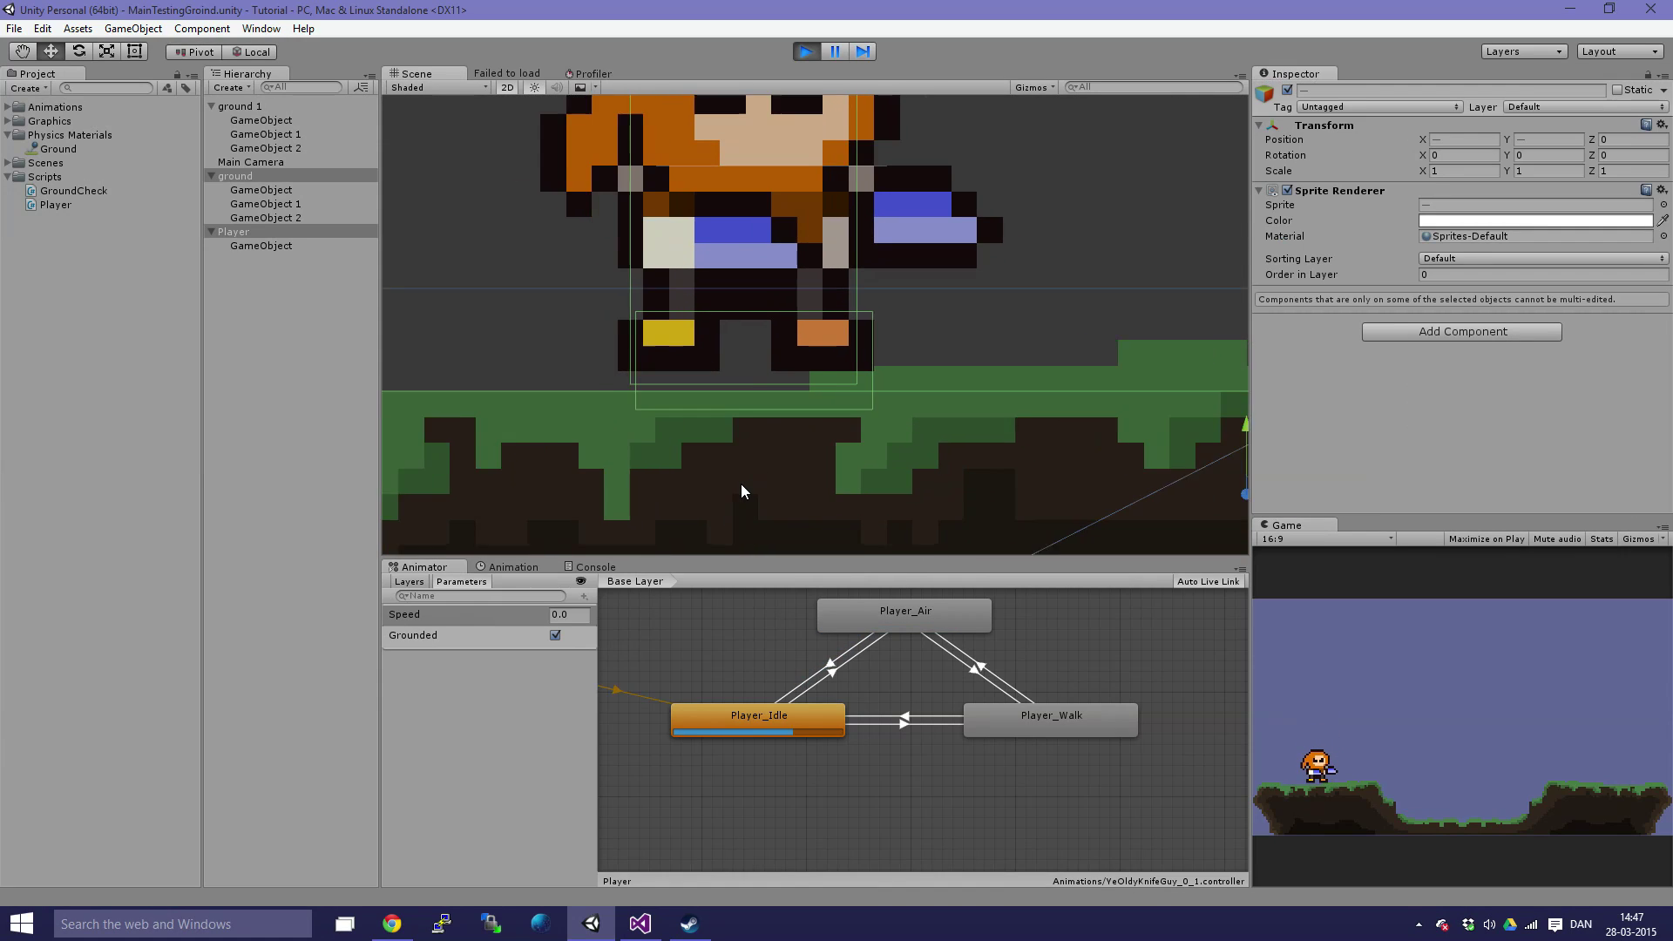
middle_click_drag(441, 474, 520, 461)
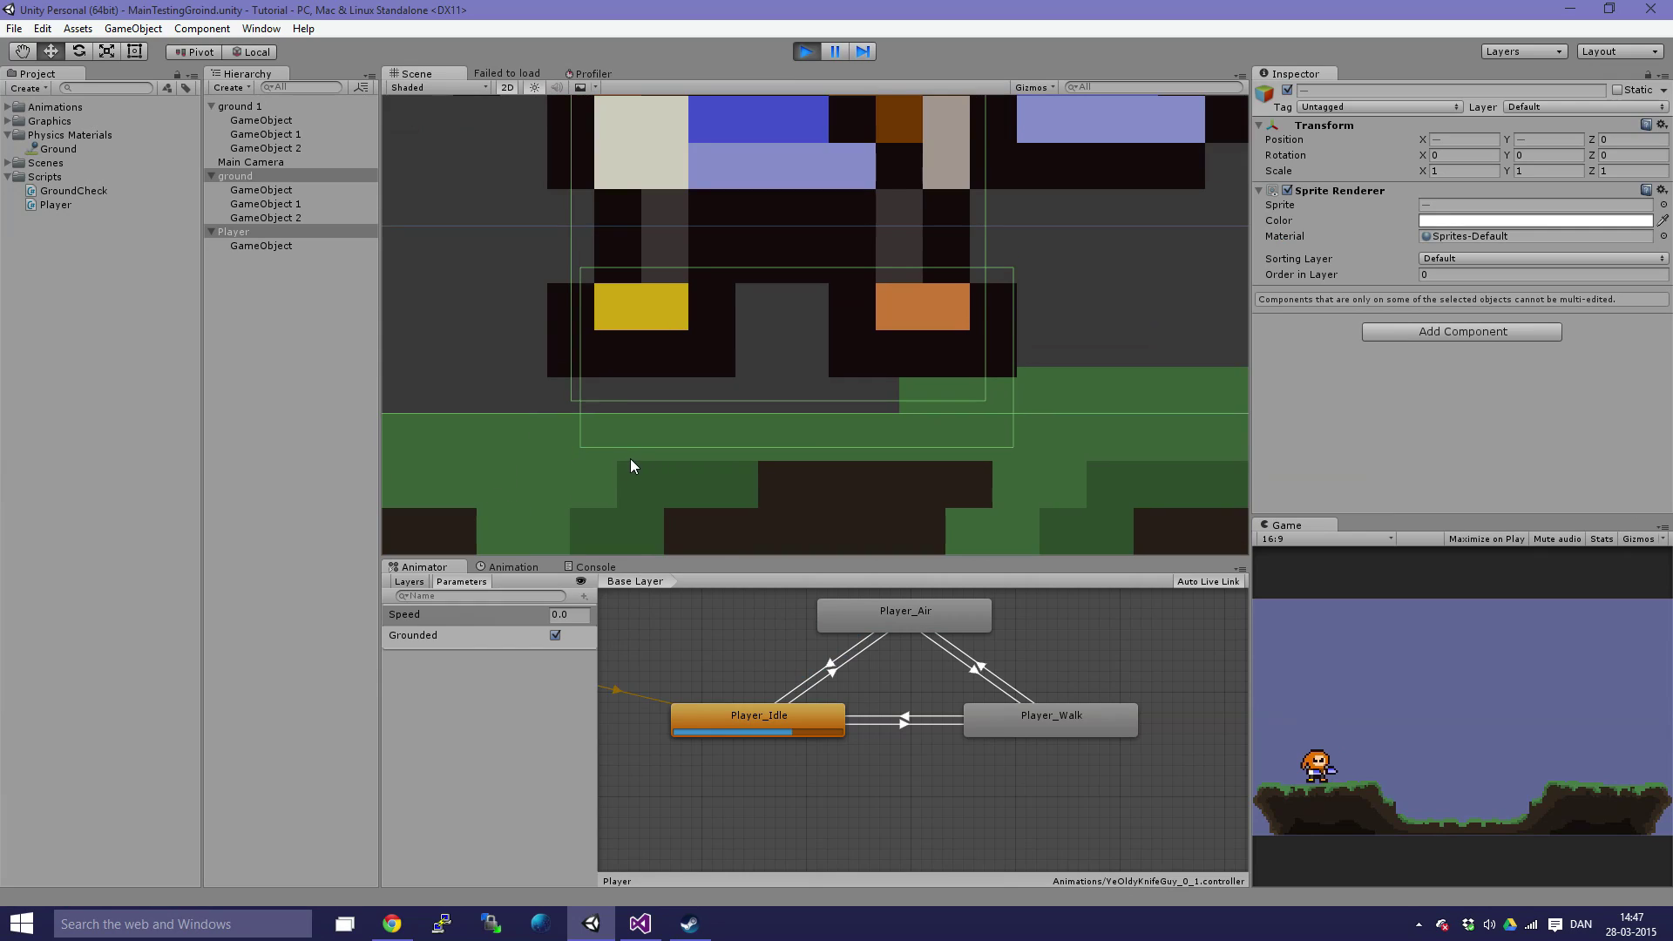
scroll(628, 475, "up", 2)
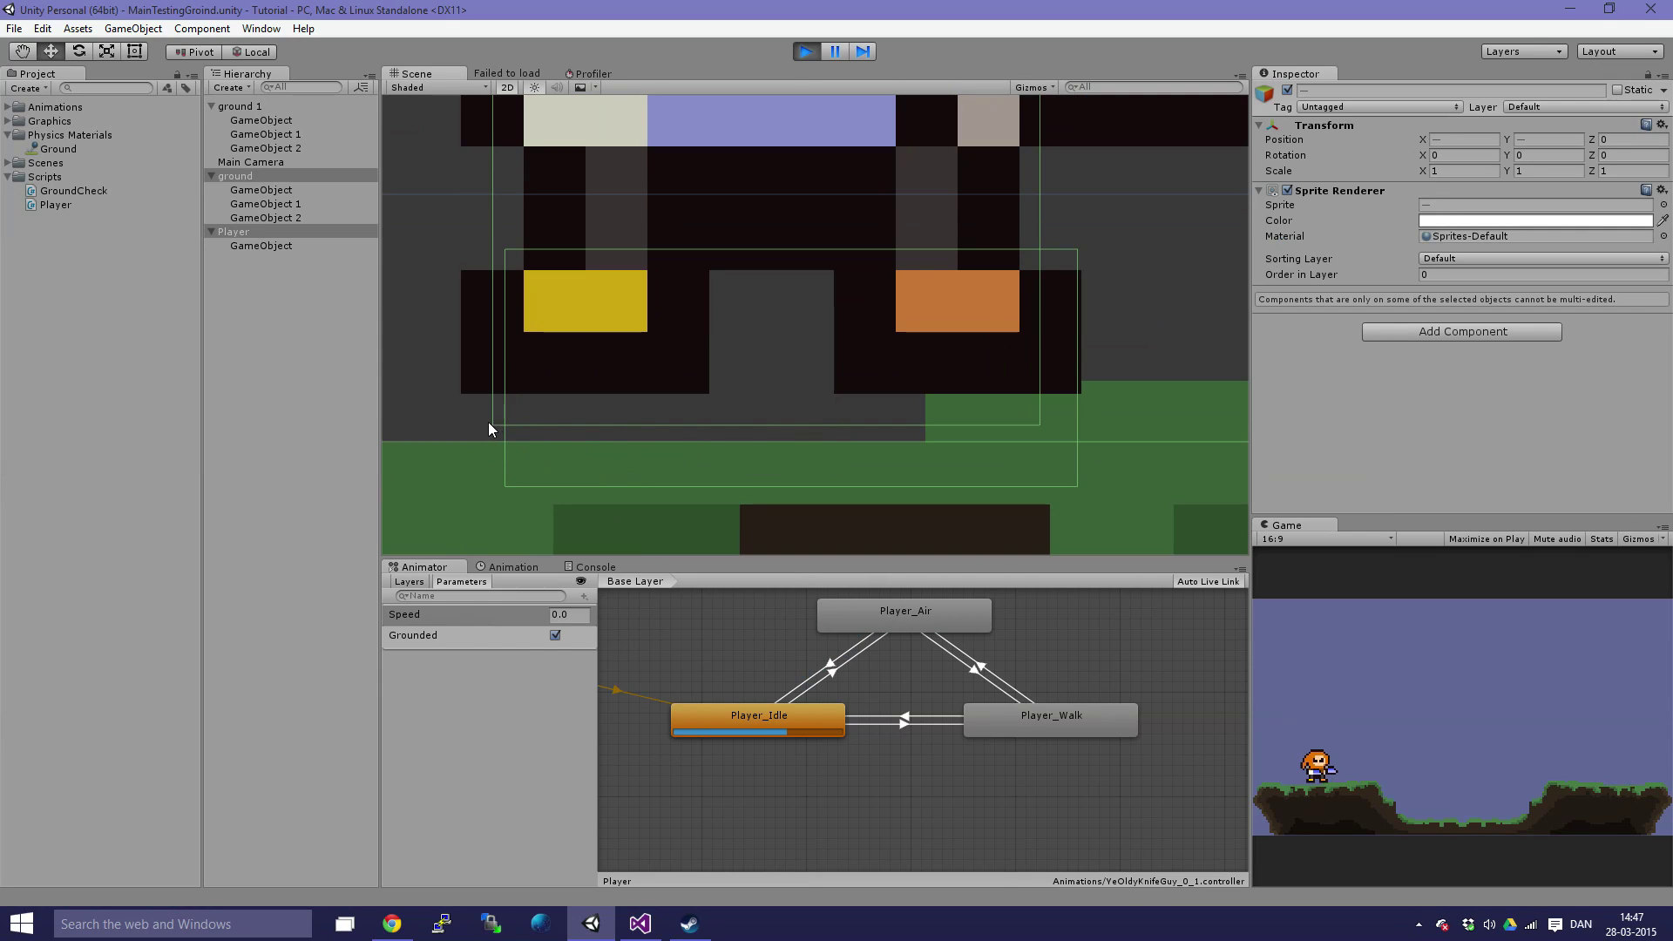
scroll(520, 440, "down", 2)
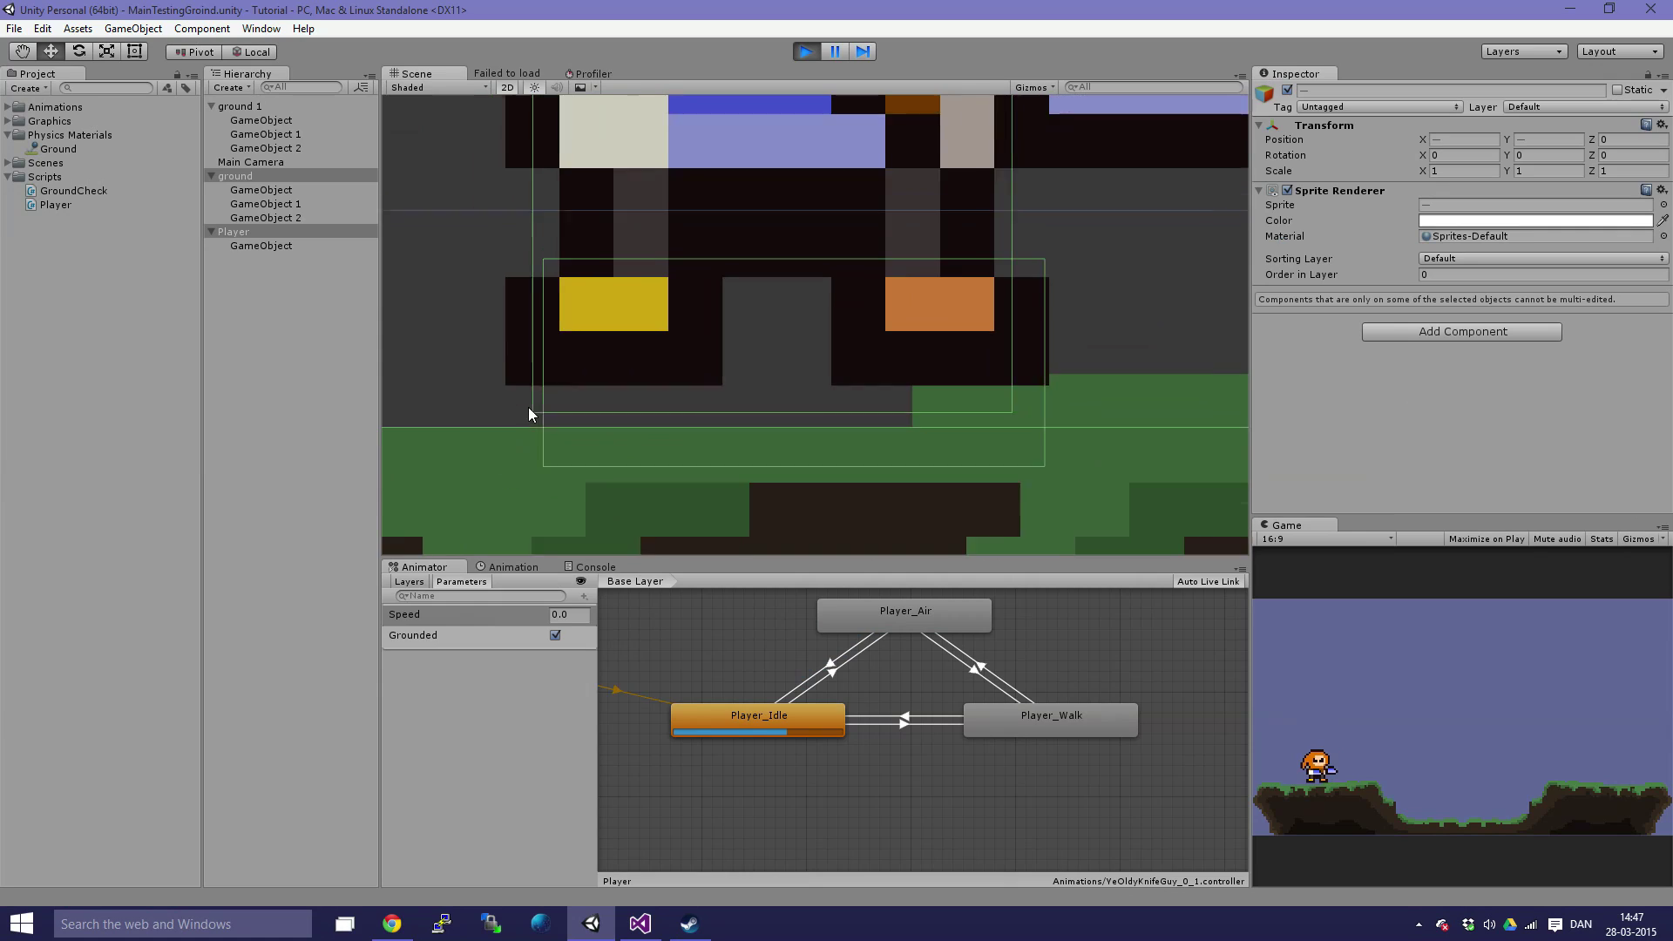
left_click(805, 52)
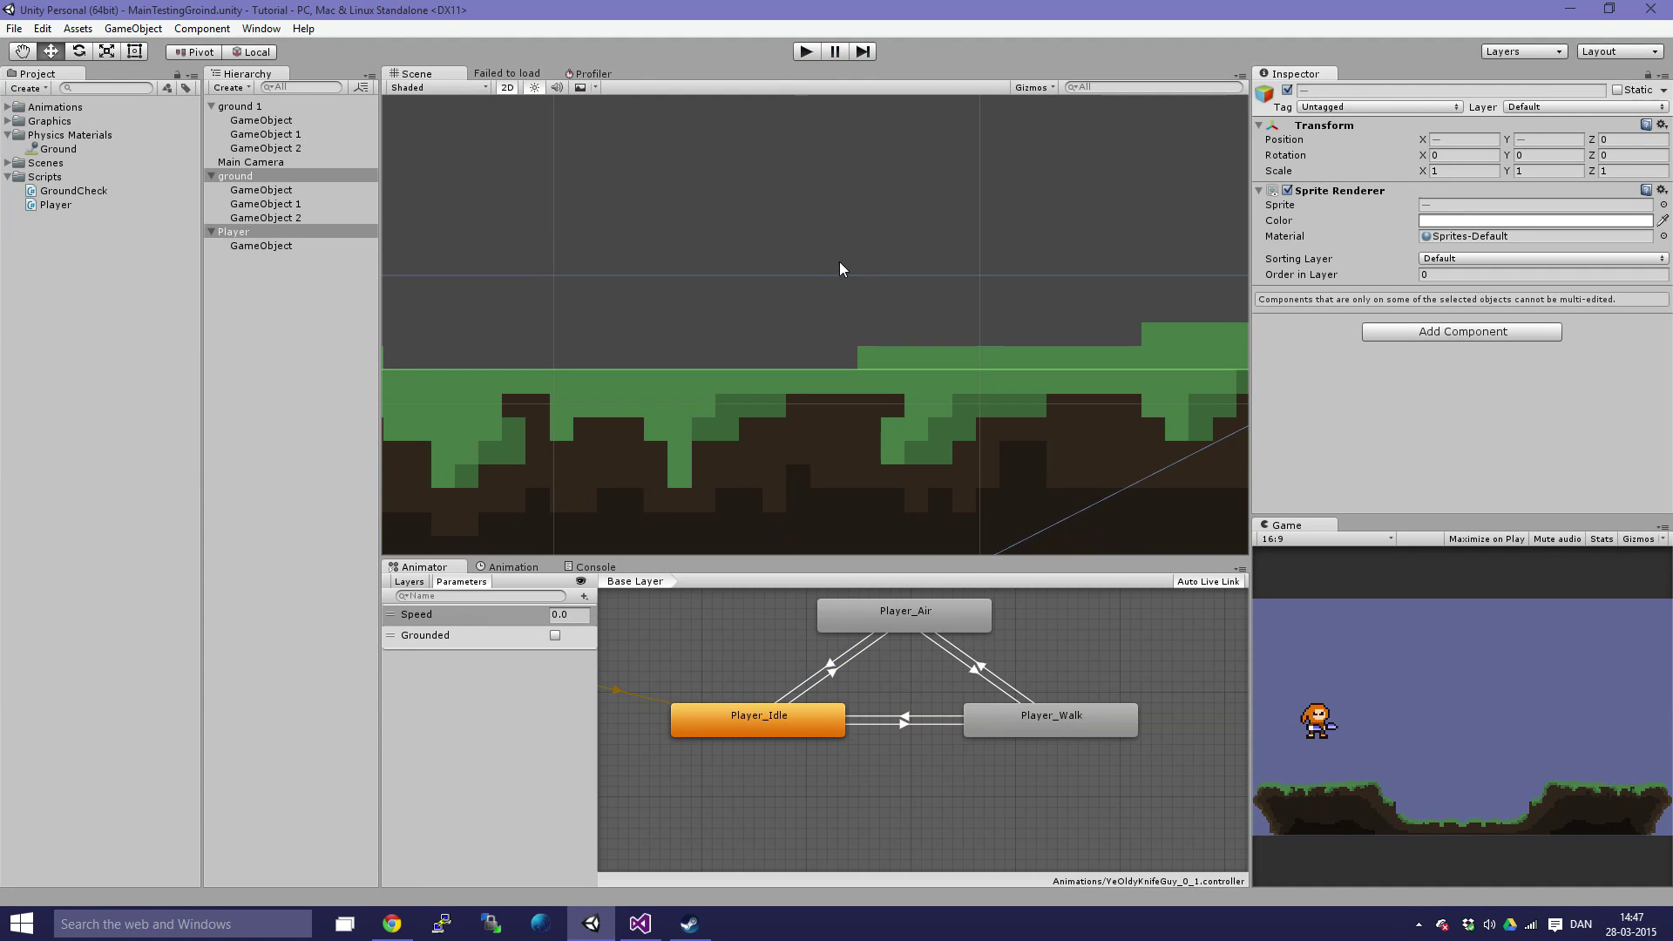
Step: Set Physics 2D Min Penetration For Penalty from 0.01 to 0.0035, then play-test the game
left_click(41, 28)
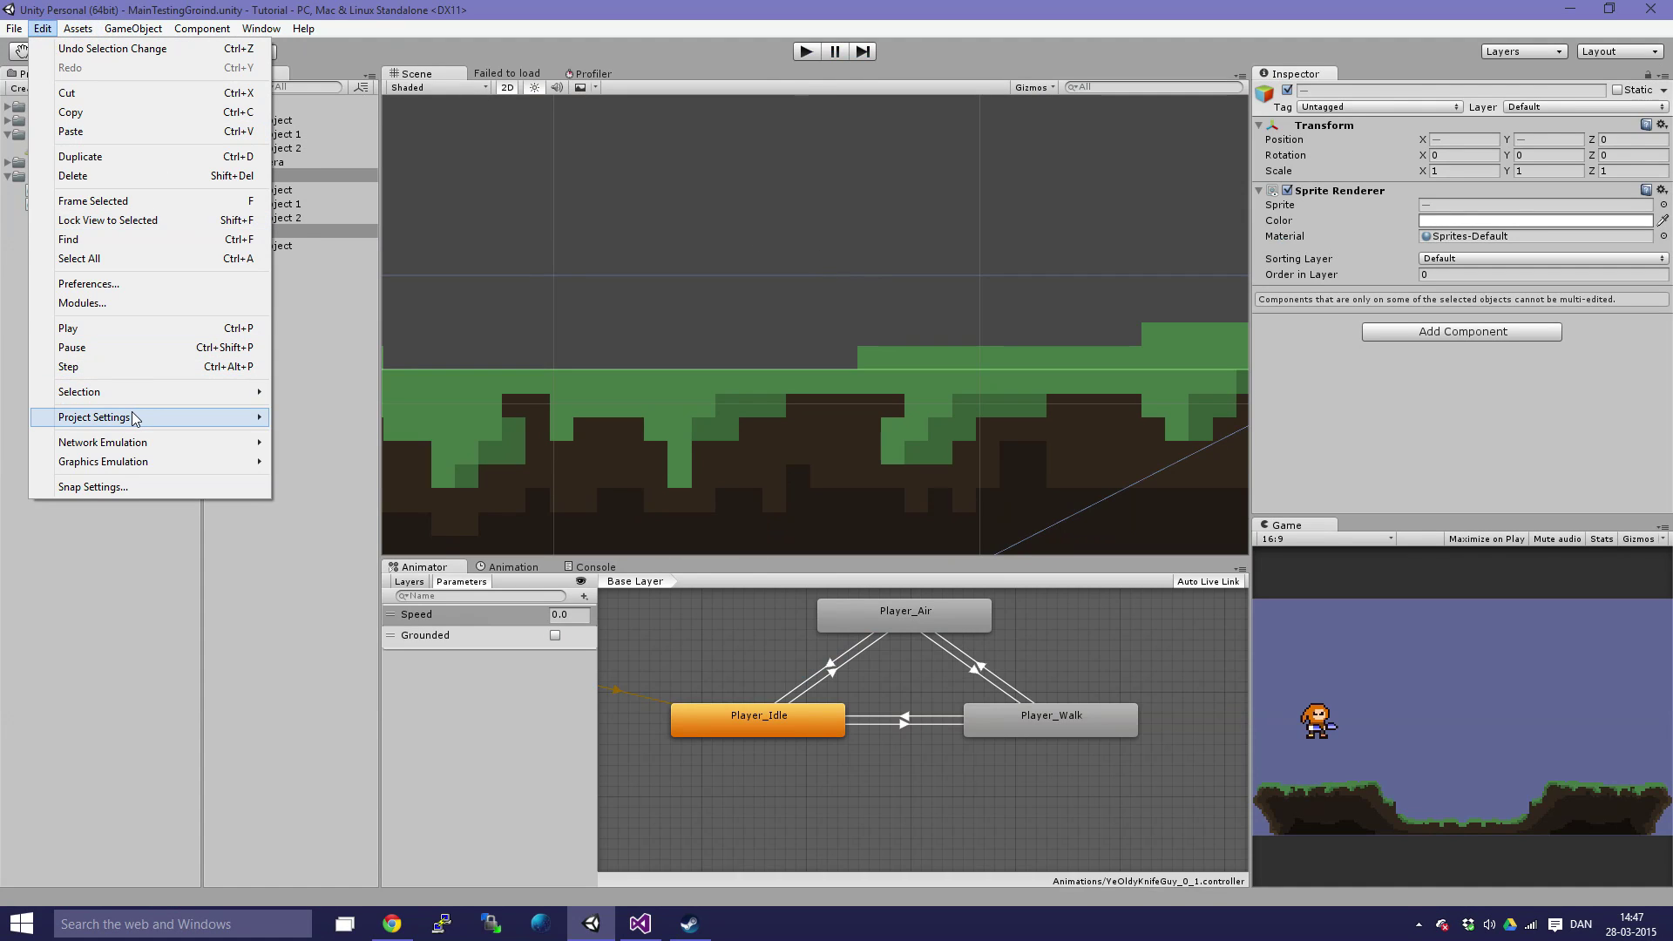
mouse_move(135, 418)
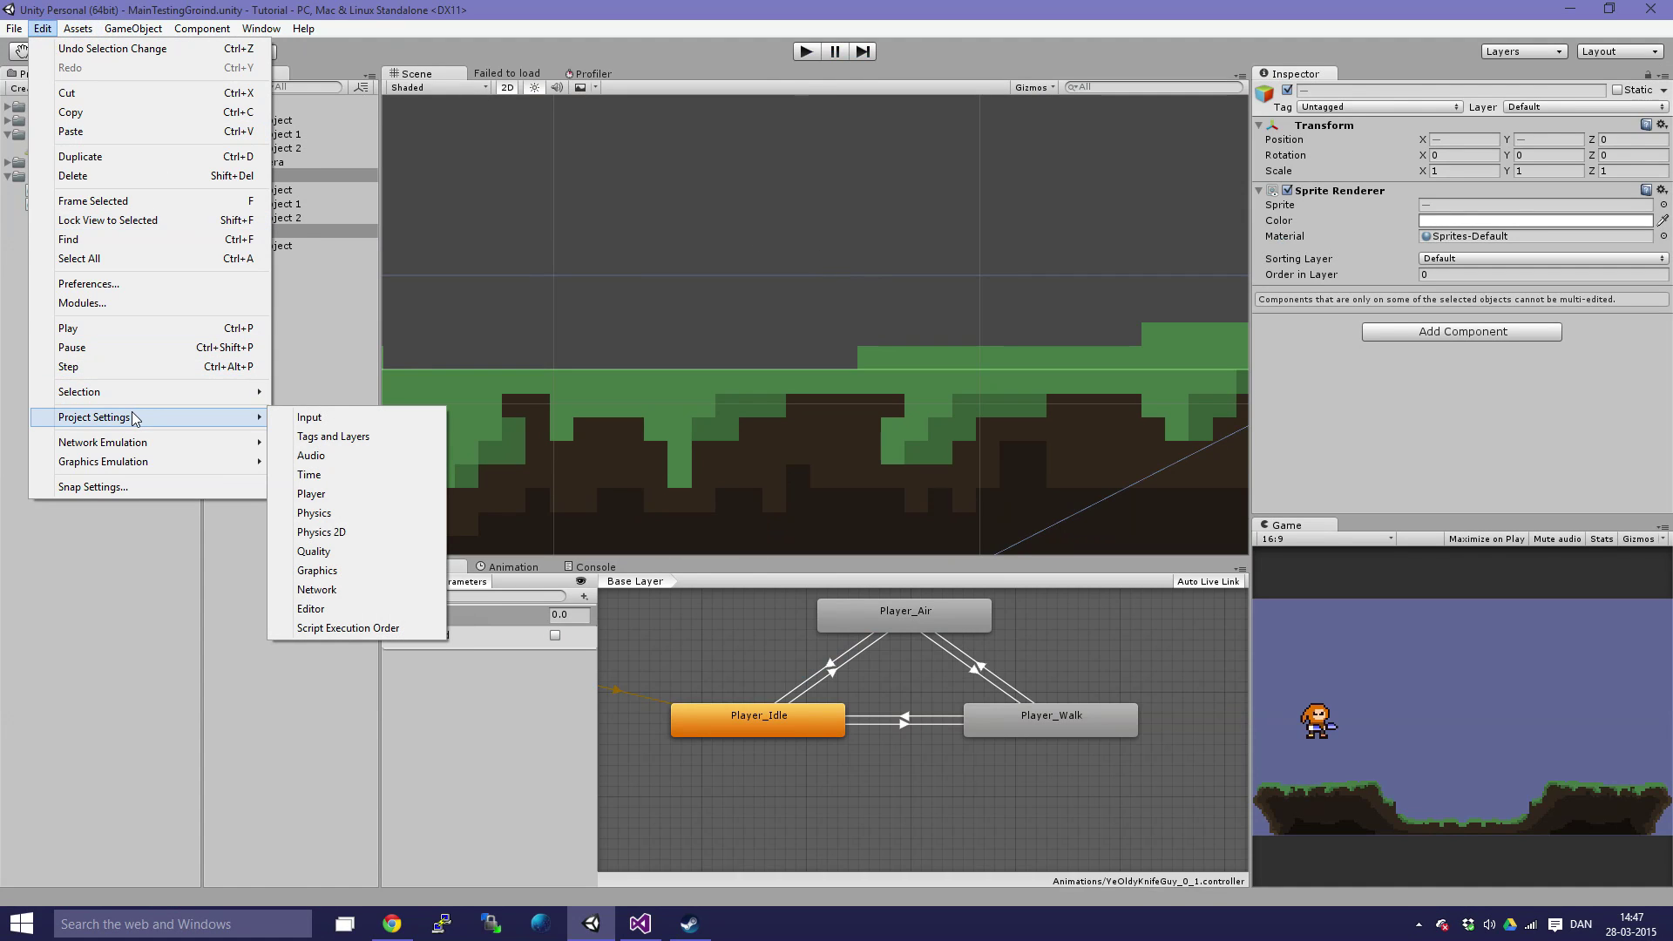
left_click(332, 533)
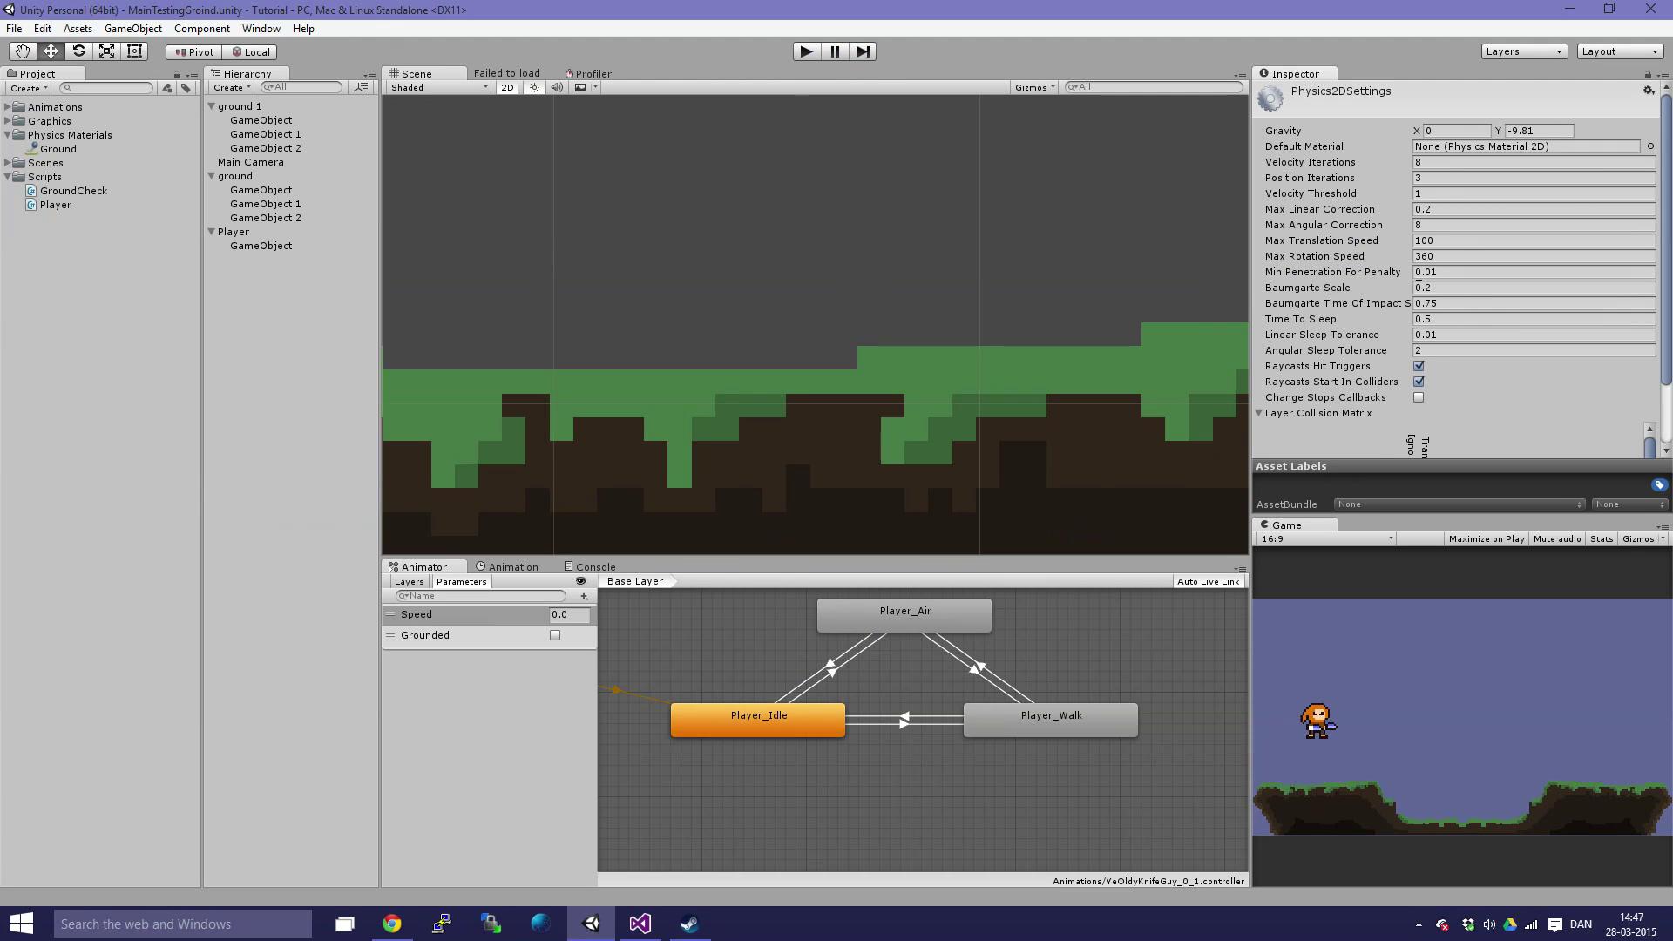
left_click(1430, 273)
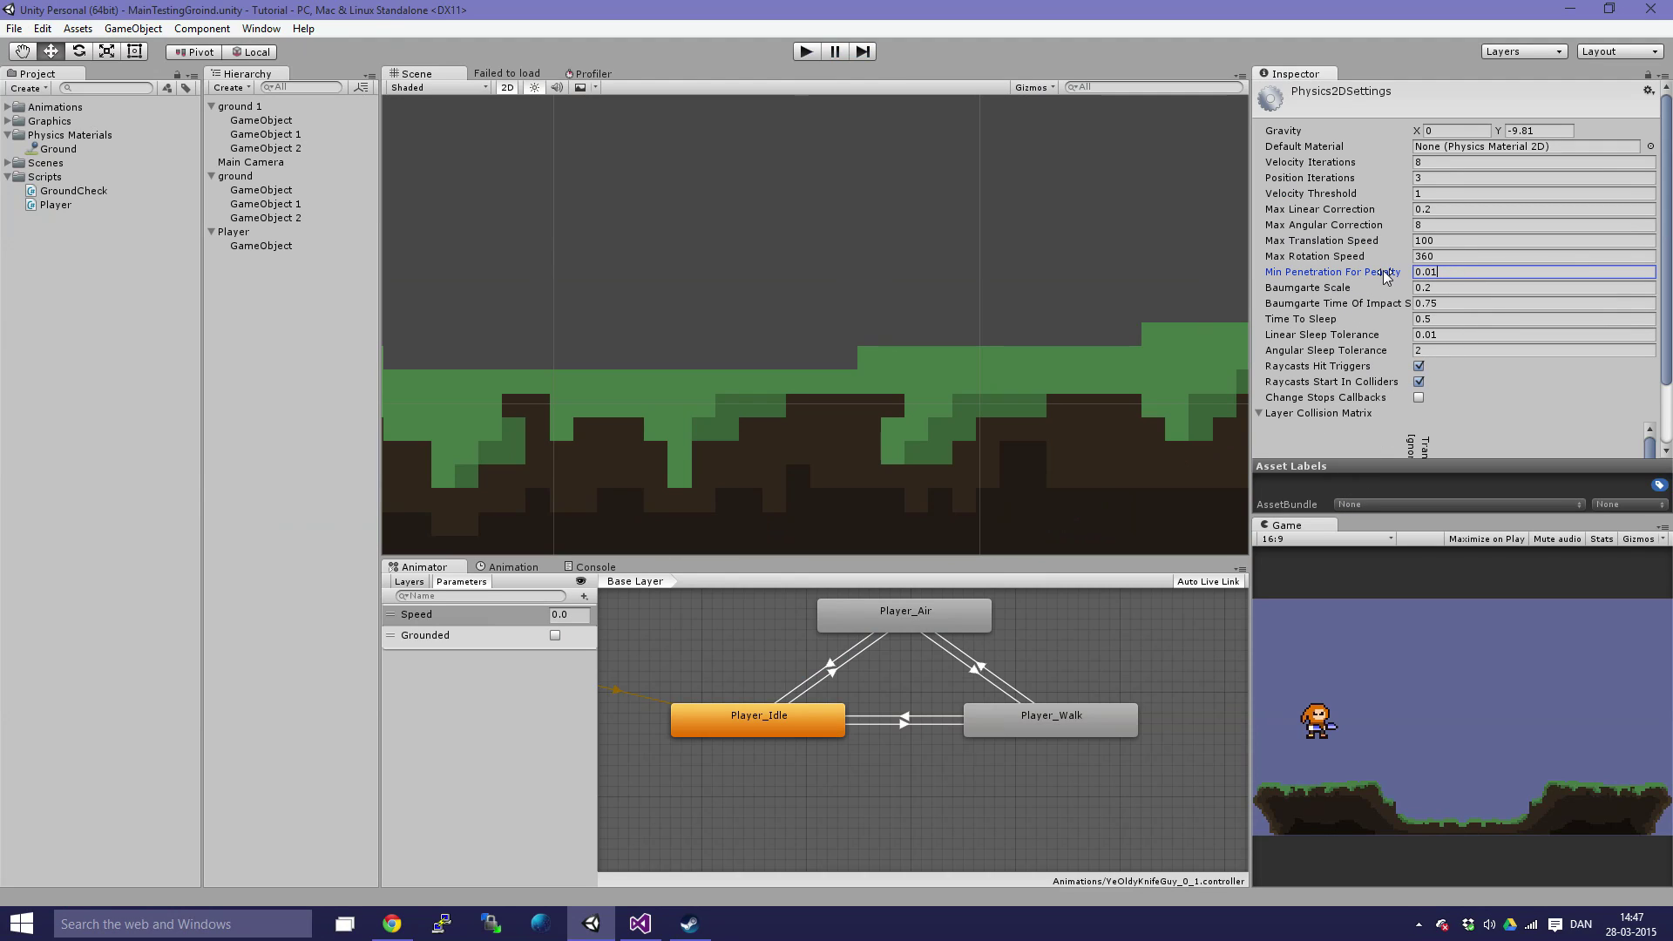
mouse_move(1383, 270)
left_click(793, 53)
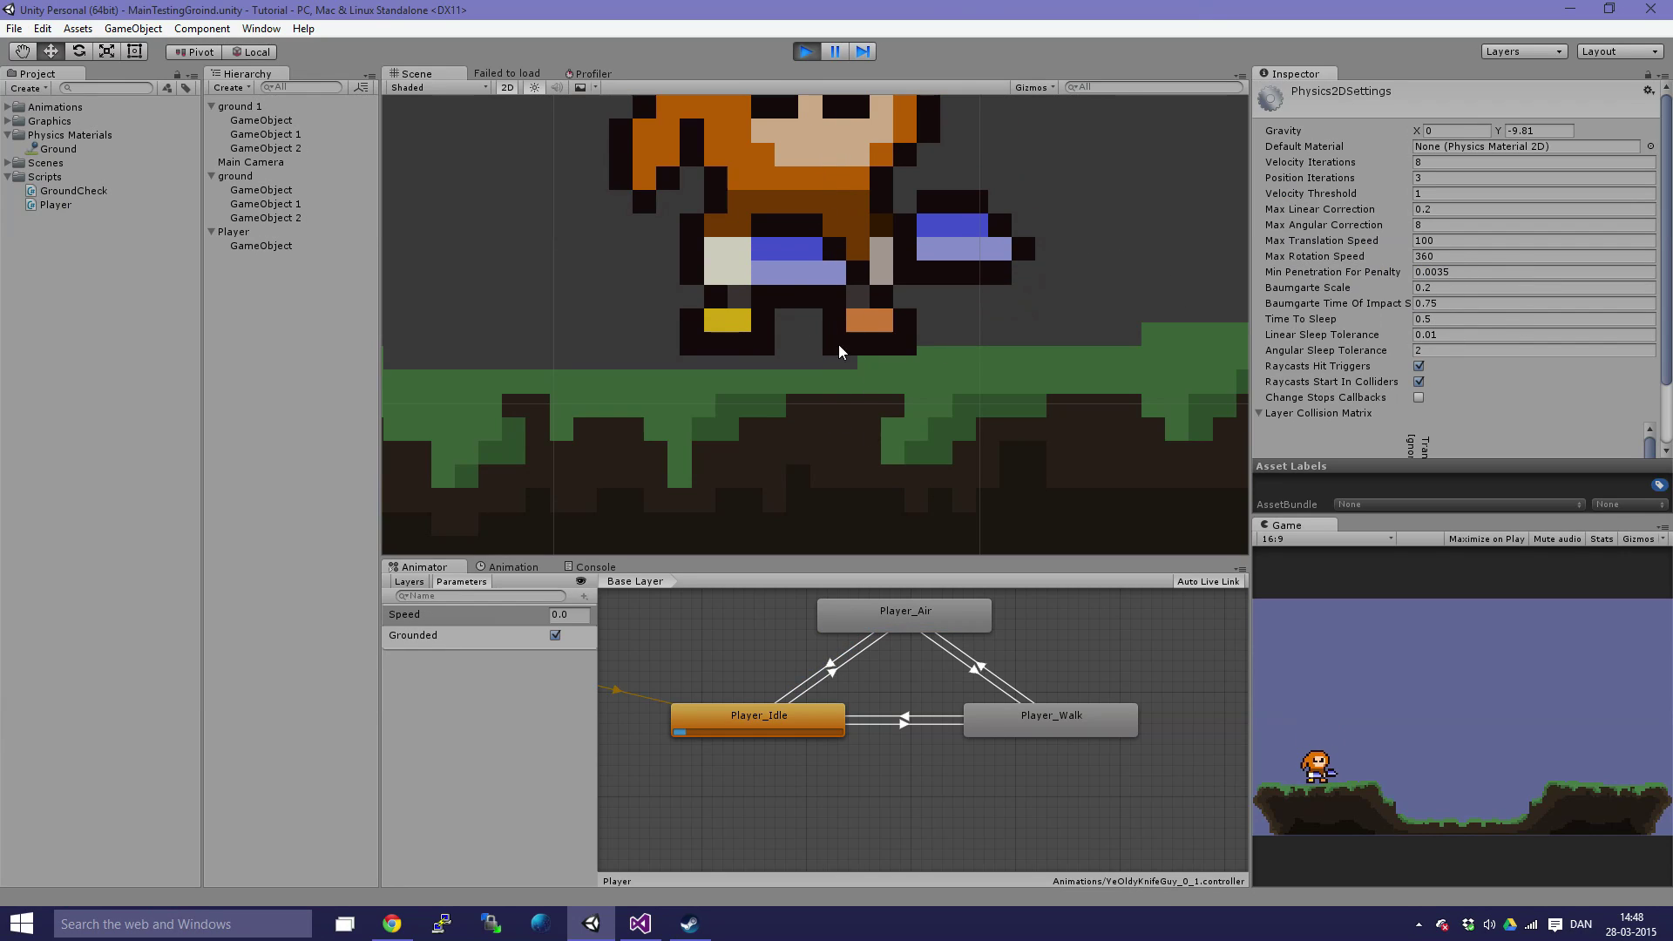
Step: Select the Player and ground, zoom in to check the feet-to-ground gap, then stop the run
left_click(802, 238)
scroll(740, 435, "up", 3)
left_click(641, 486, "shift")
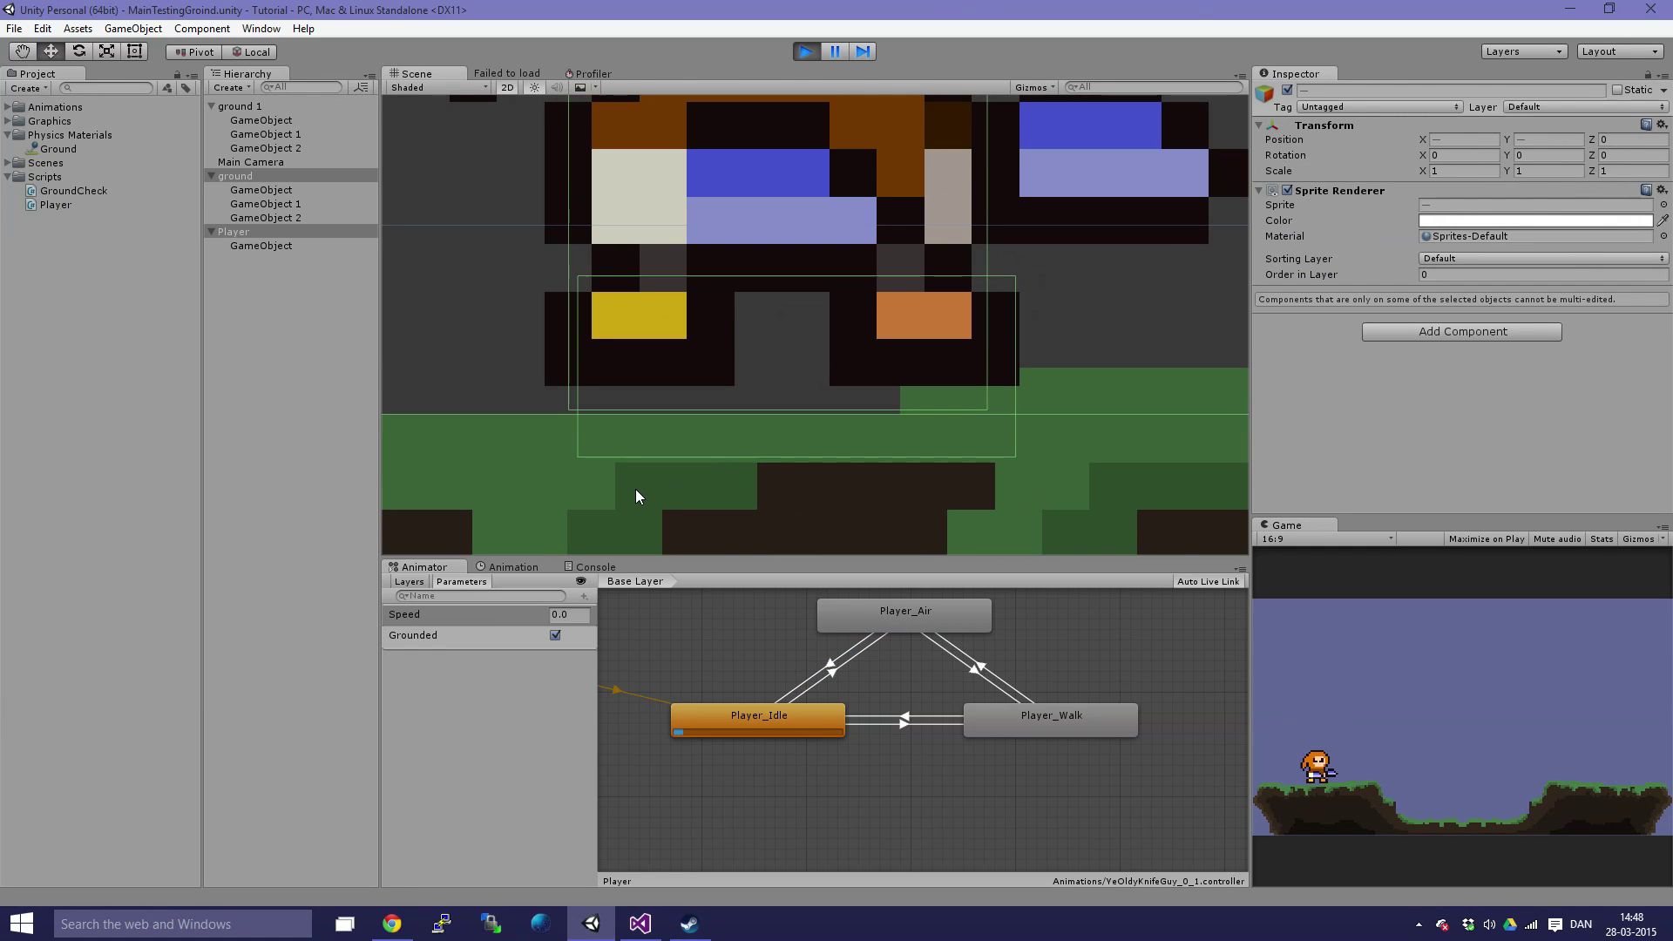
scroll(640, 483, "up", 2)
scroll(643, 479, "up", 2)
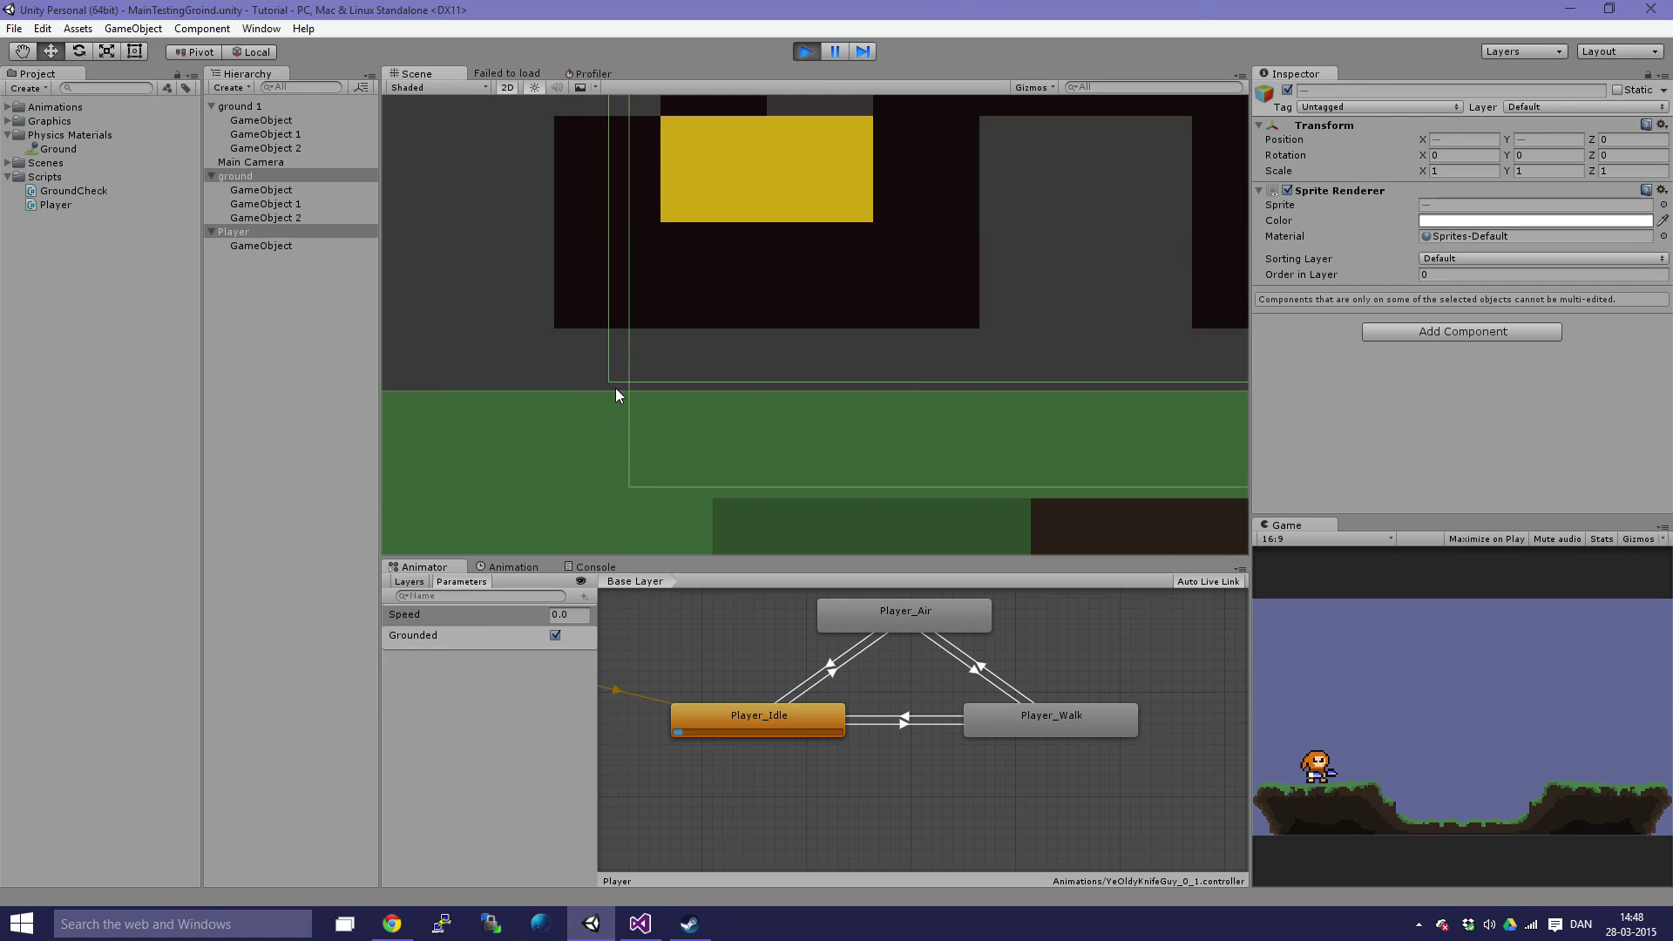
scroll(710, 395, "down", 3)
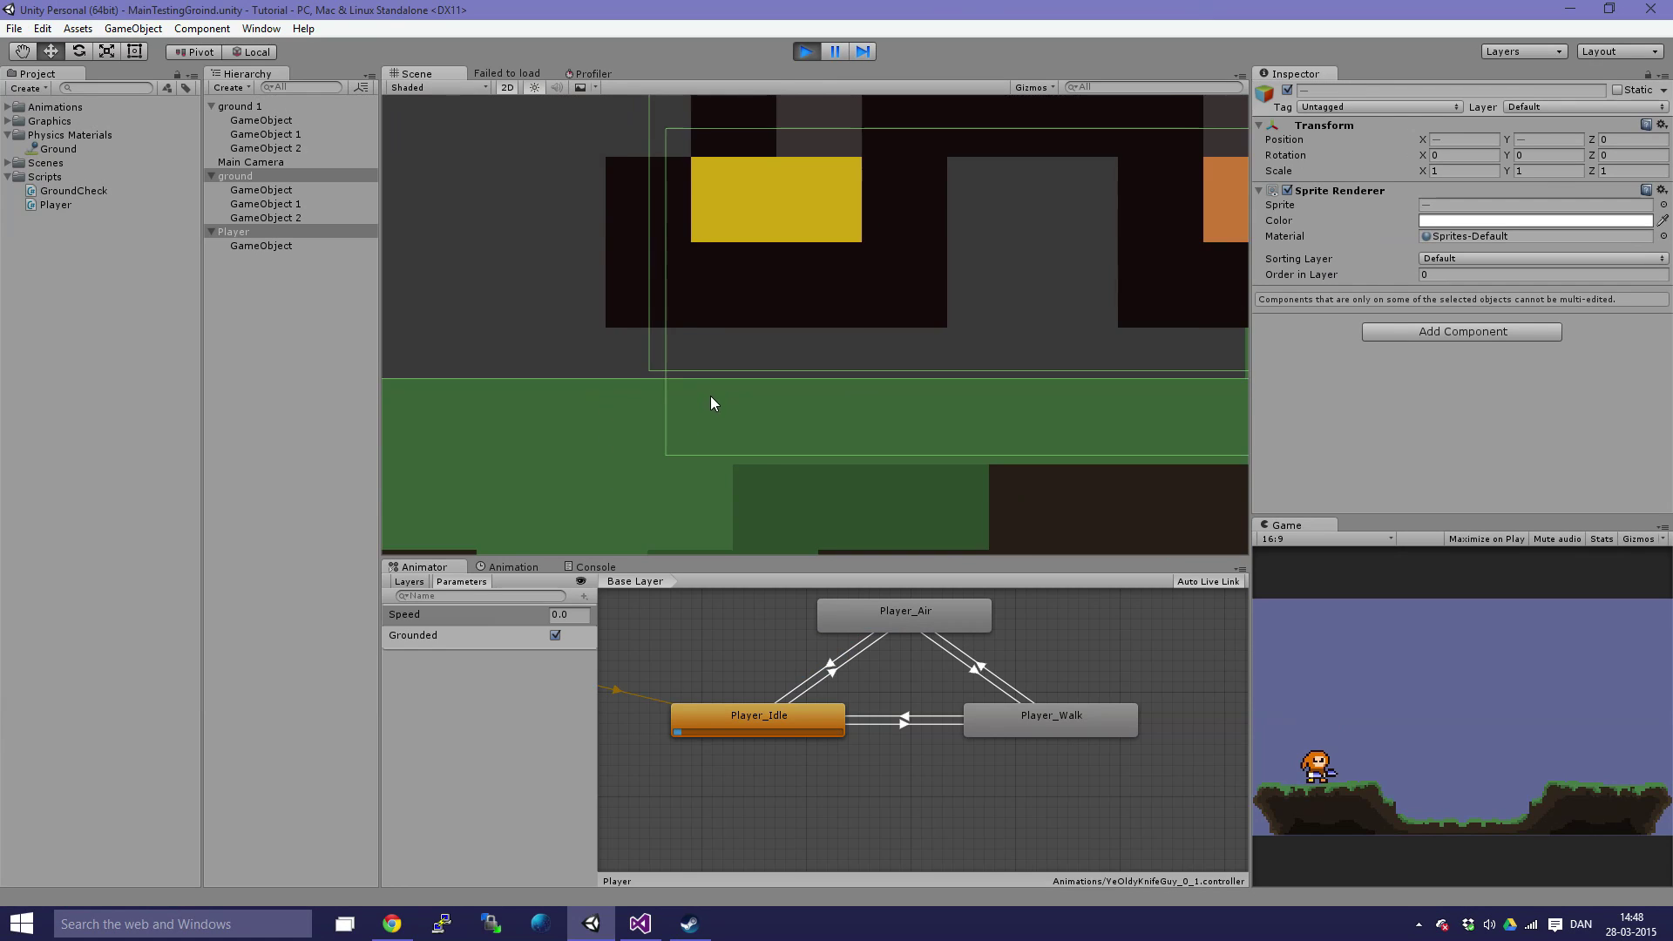
scroll(864, 340, "up", 3)
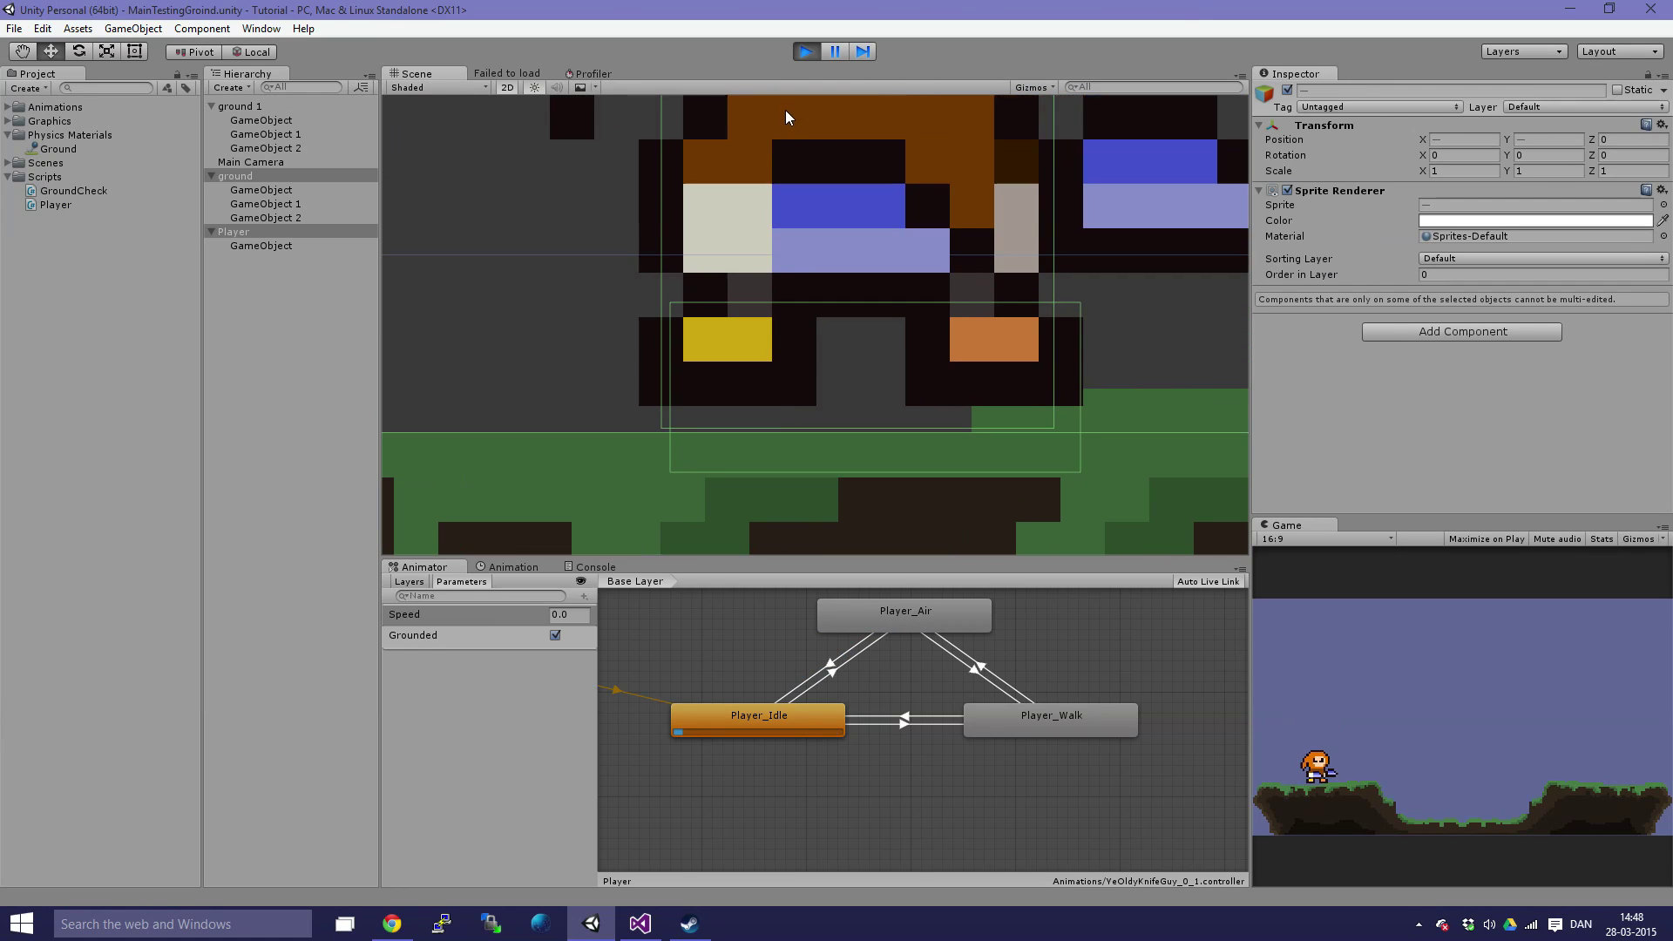
left_click(805, 56)
left_click(41, 28)
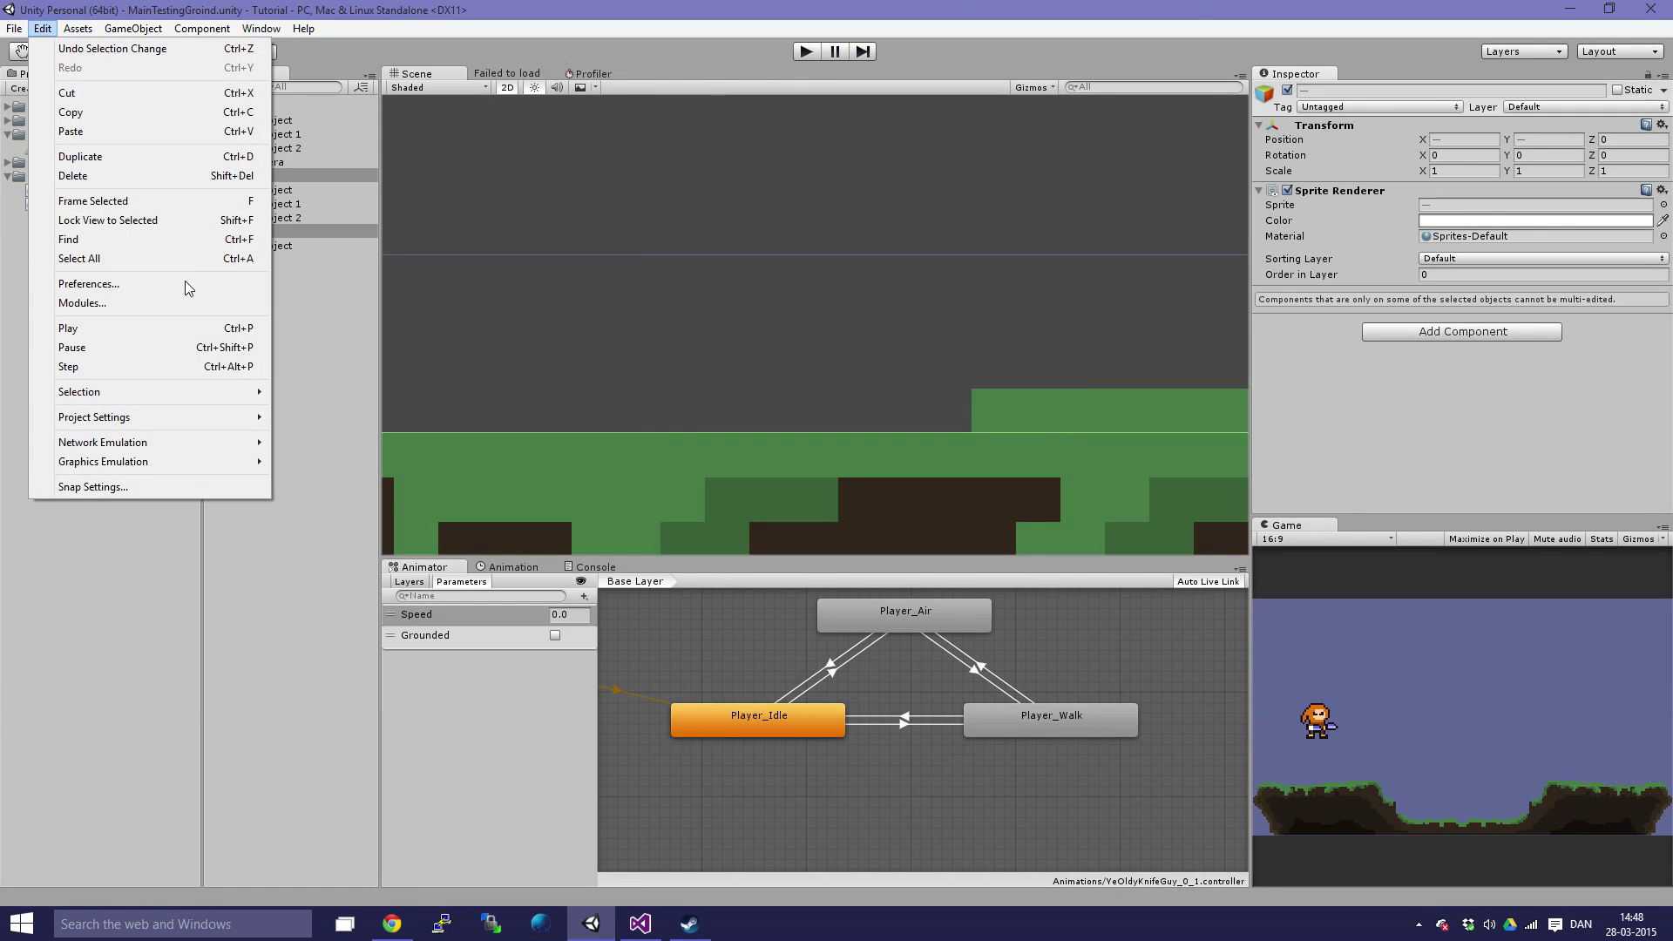
Step: Adjust the Physics 2D Min Penetration For Penalty value again and start a new play test
mouse_move(143, 426)
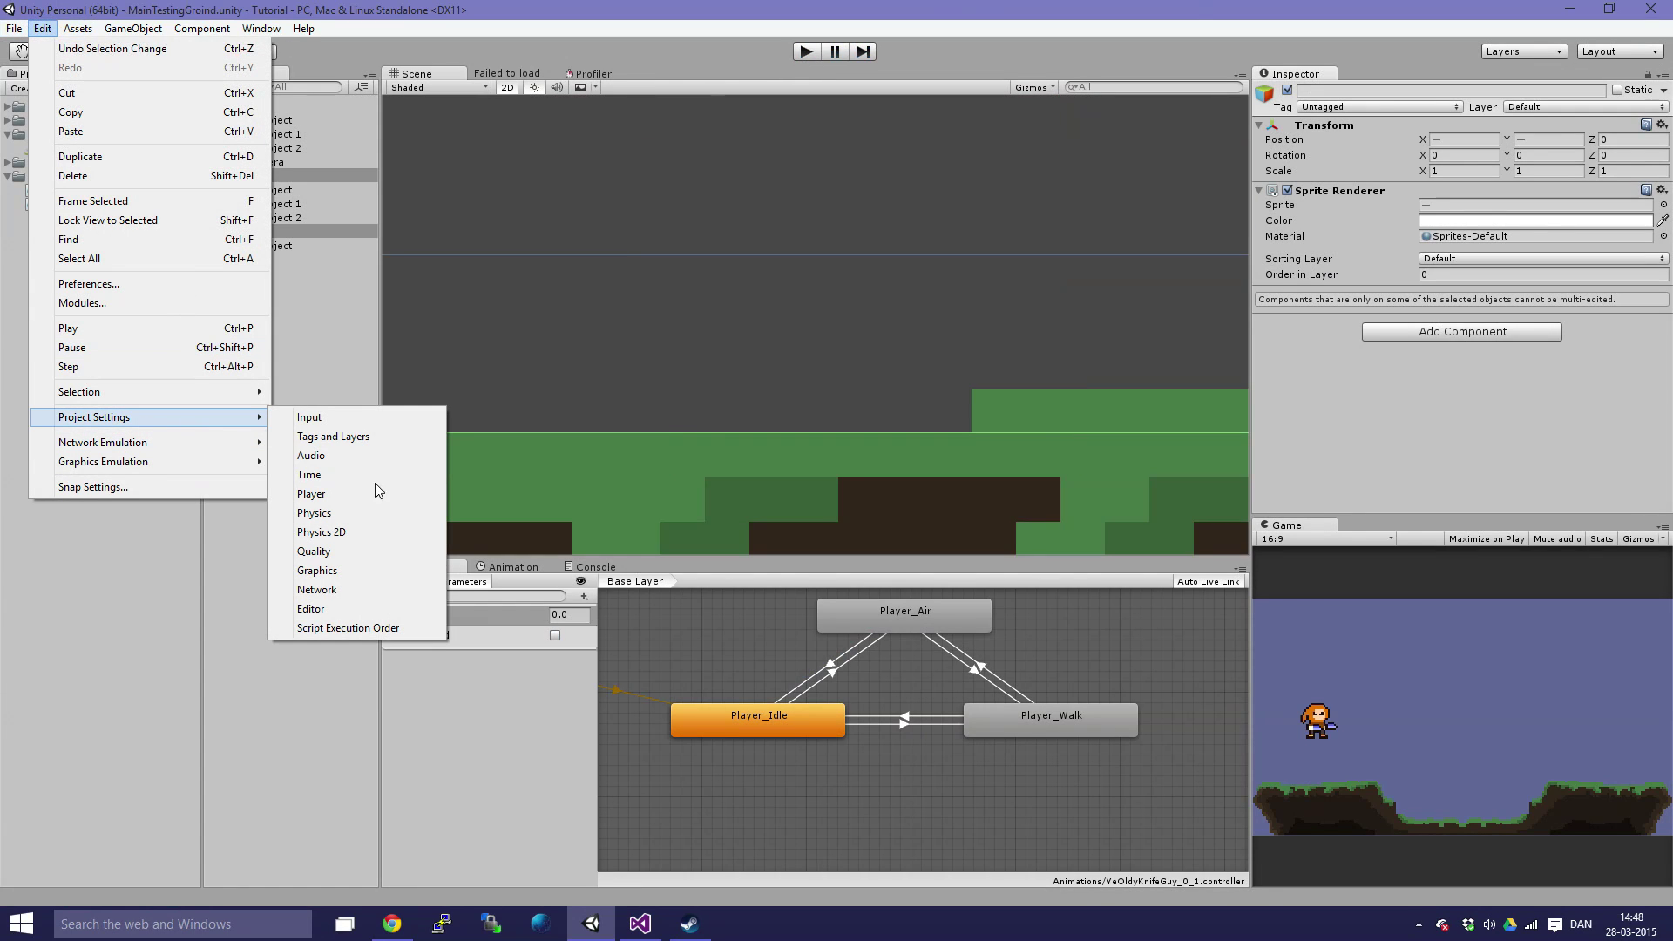
left_click(355, 538)
left_click(1465, 273)
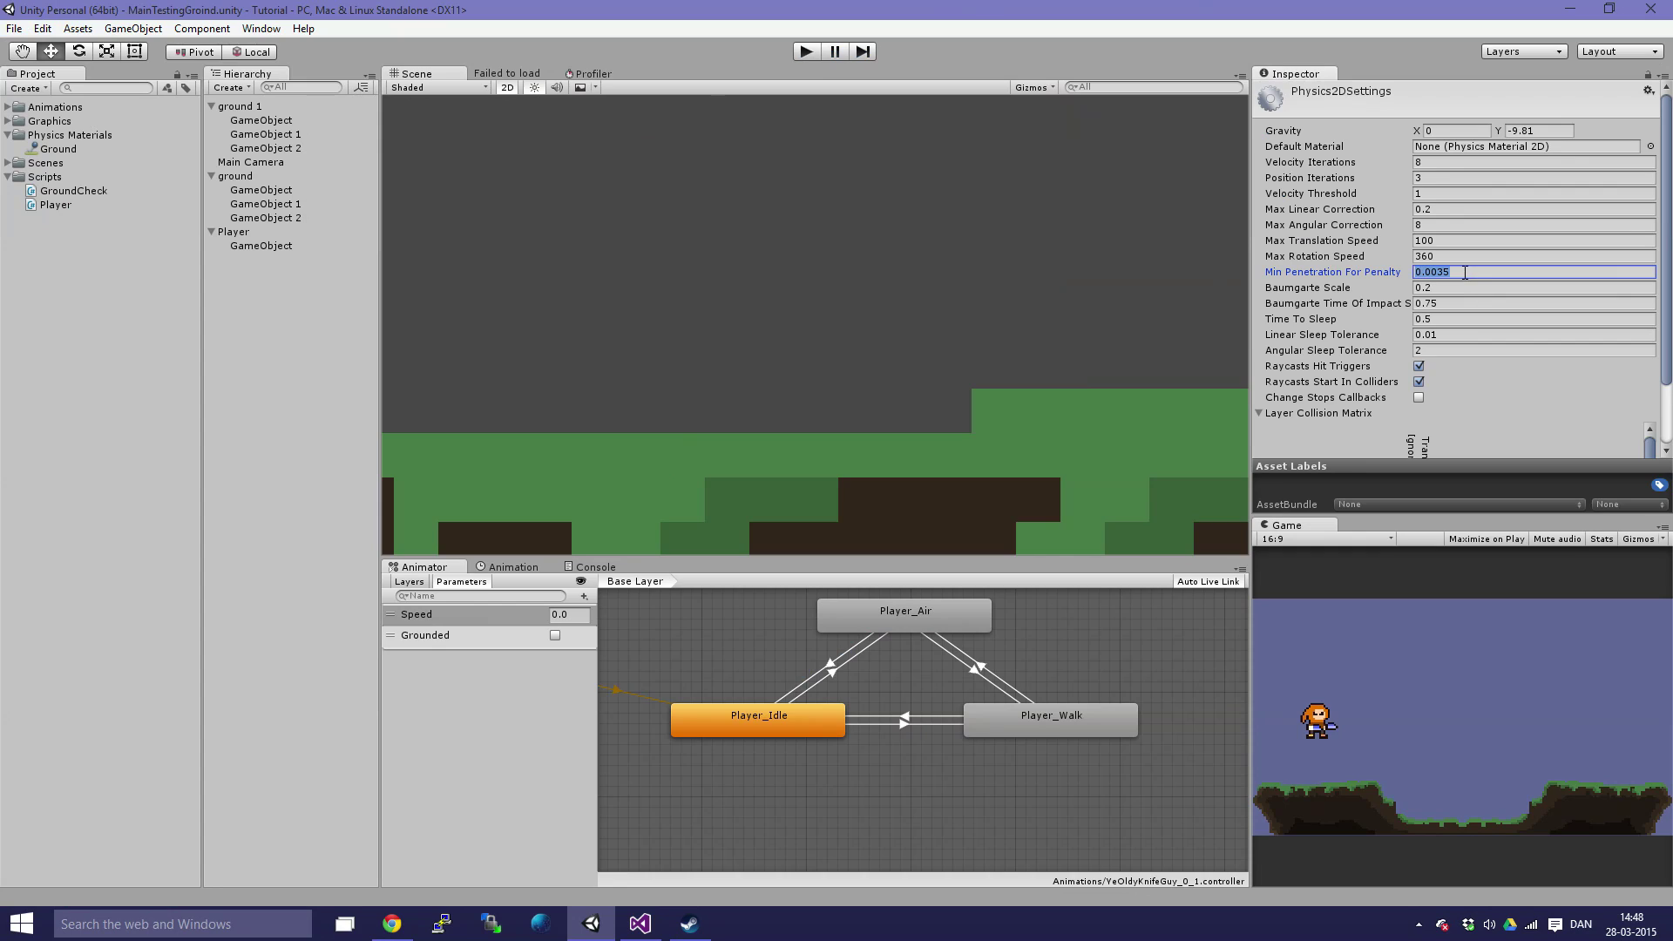
left_click(1466, 273)
left_click(807, 51)
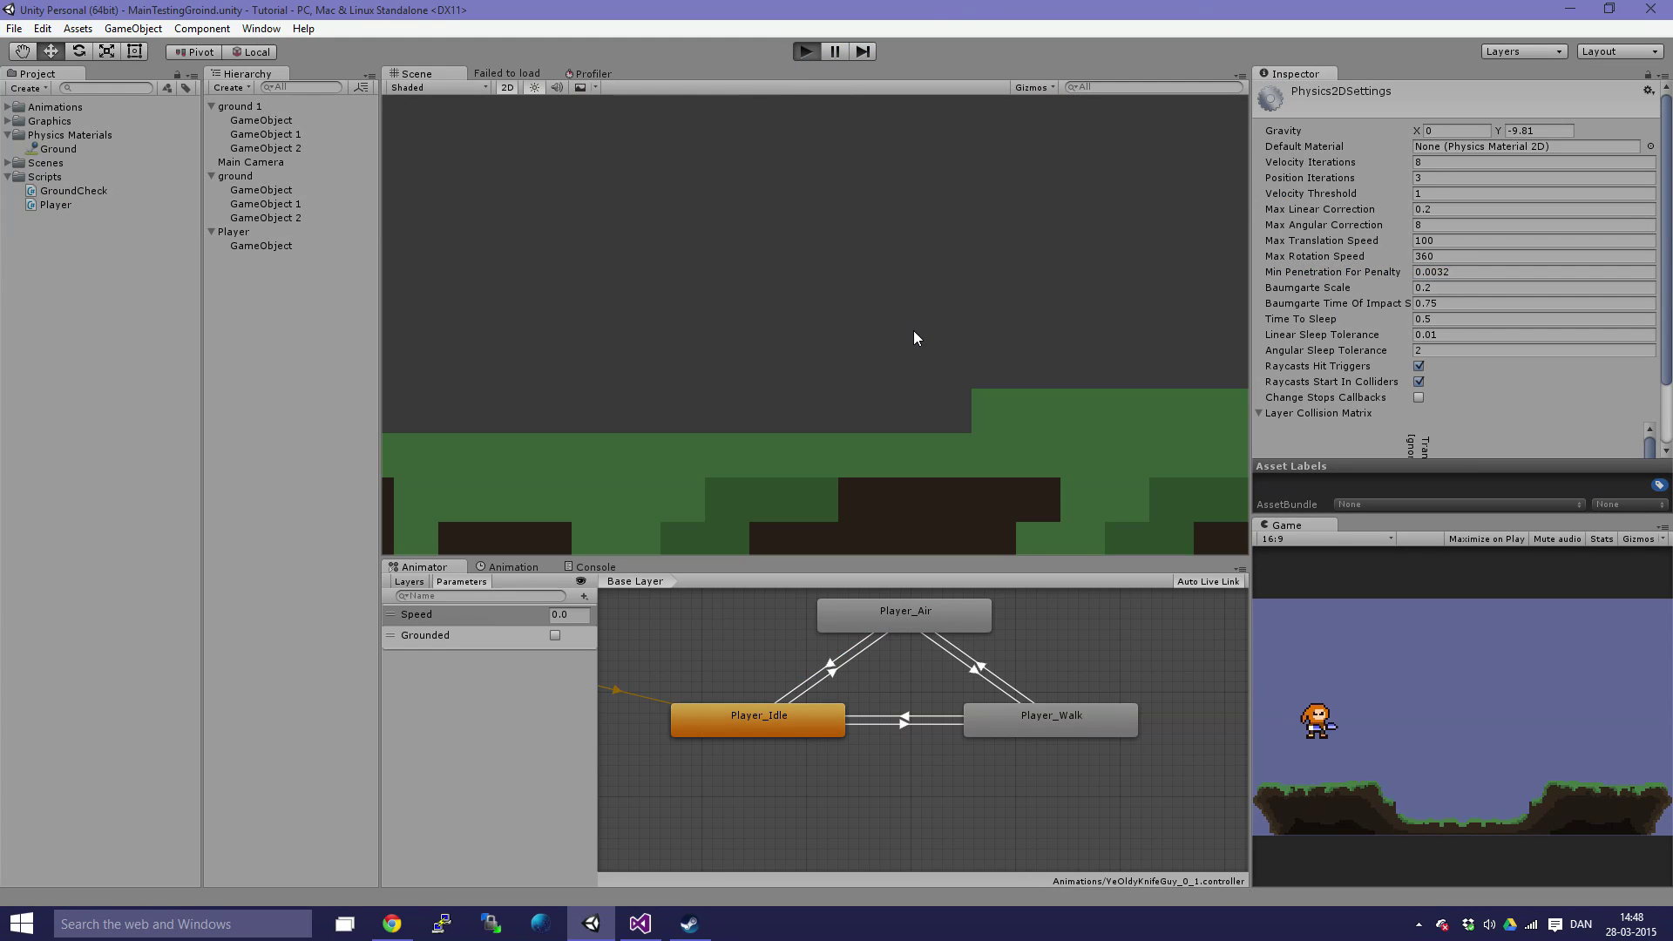
Step: Select the Player and ground and zoom in to confirm the player stands flush on the ground
left_click(953, 196)
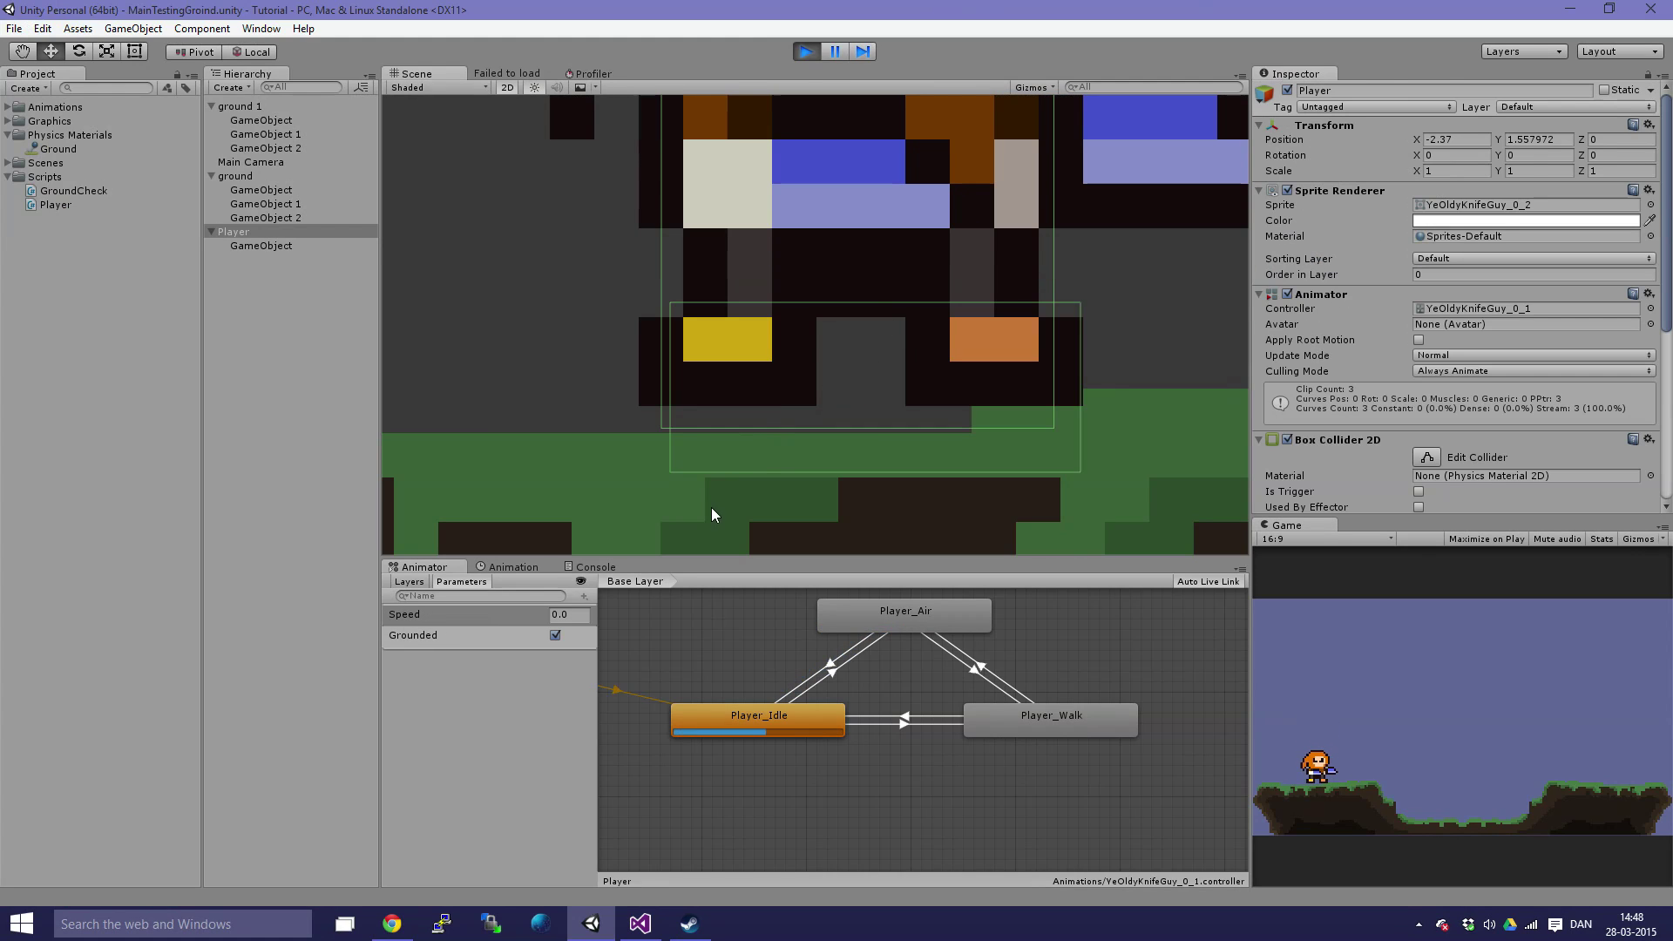
left_click(622, 498, "shift")
scroll(655, 482, "up", 3)
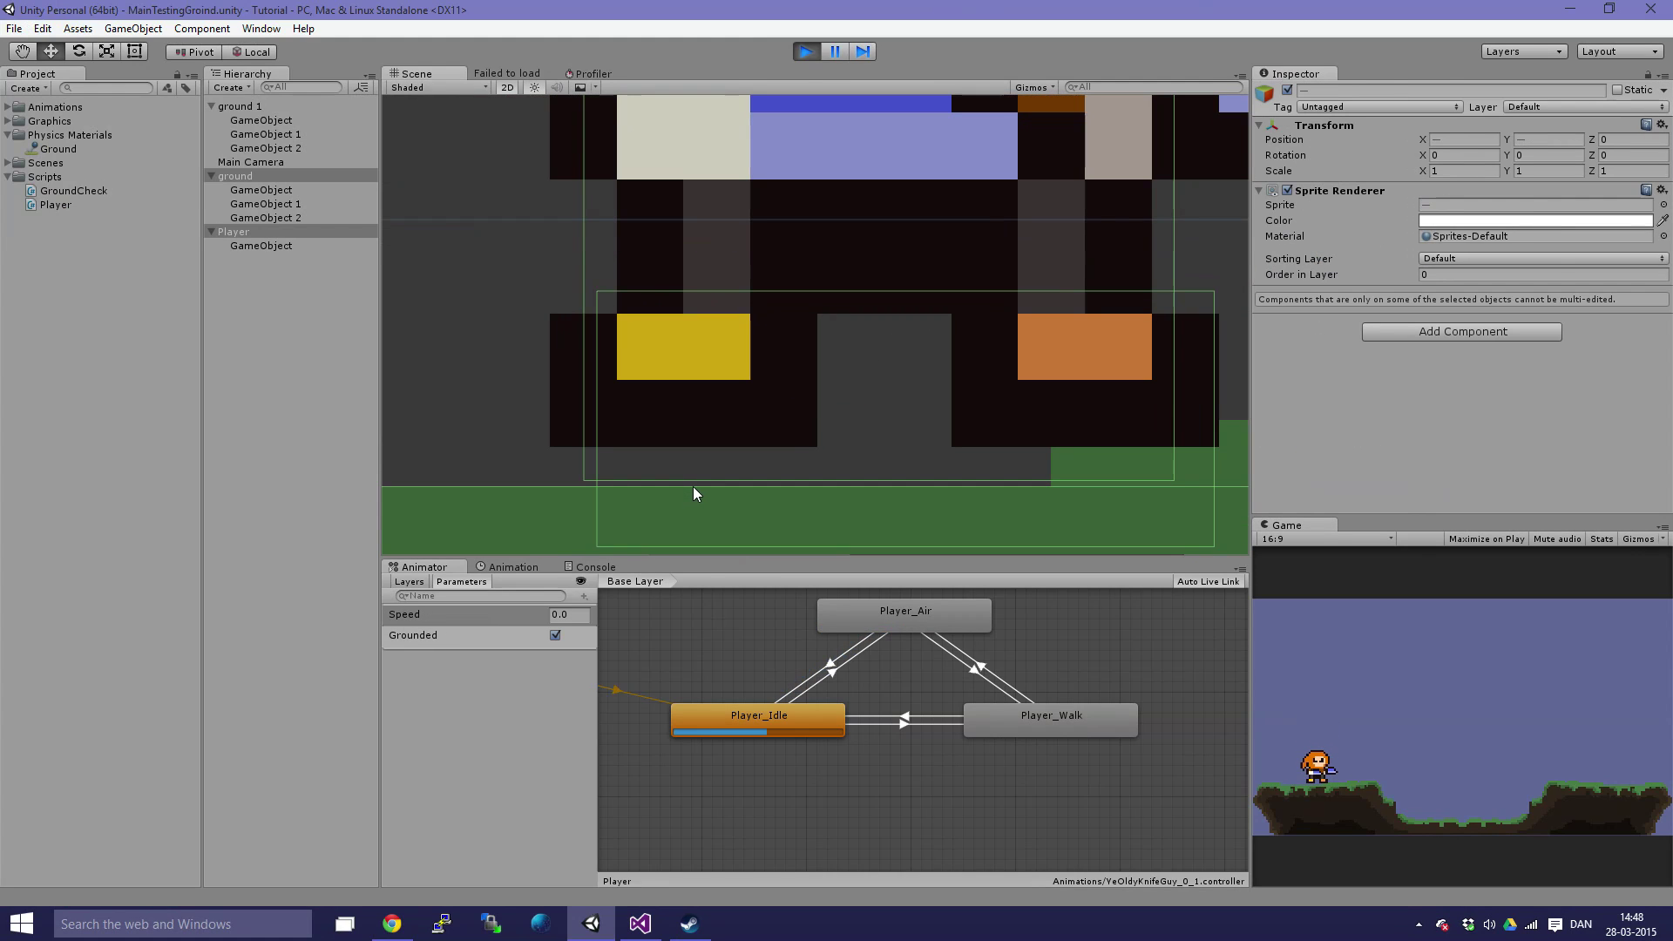
scroll(692, 486, "down", 2)
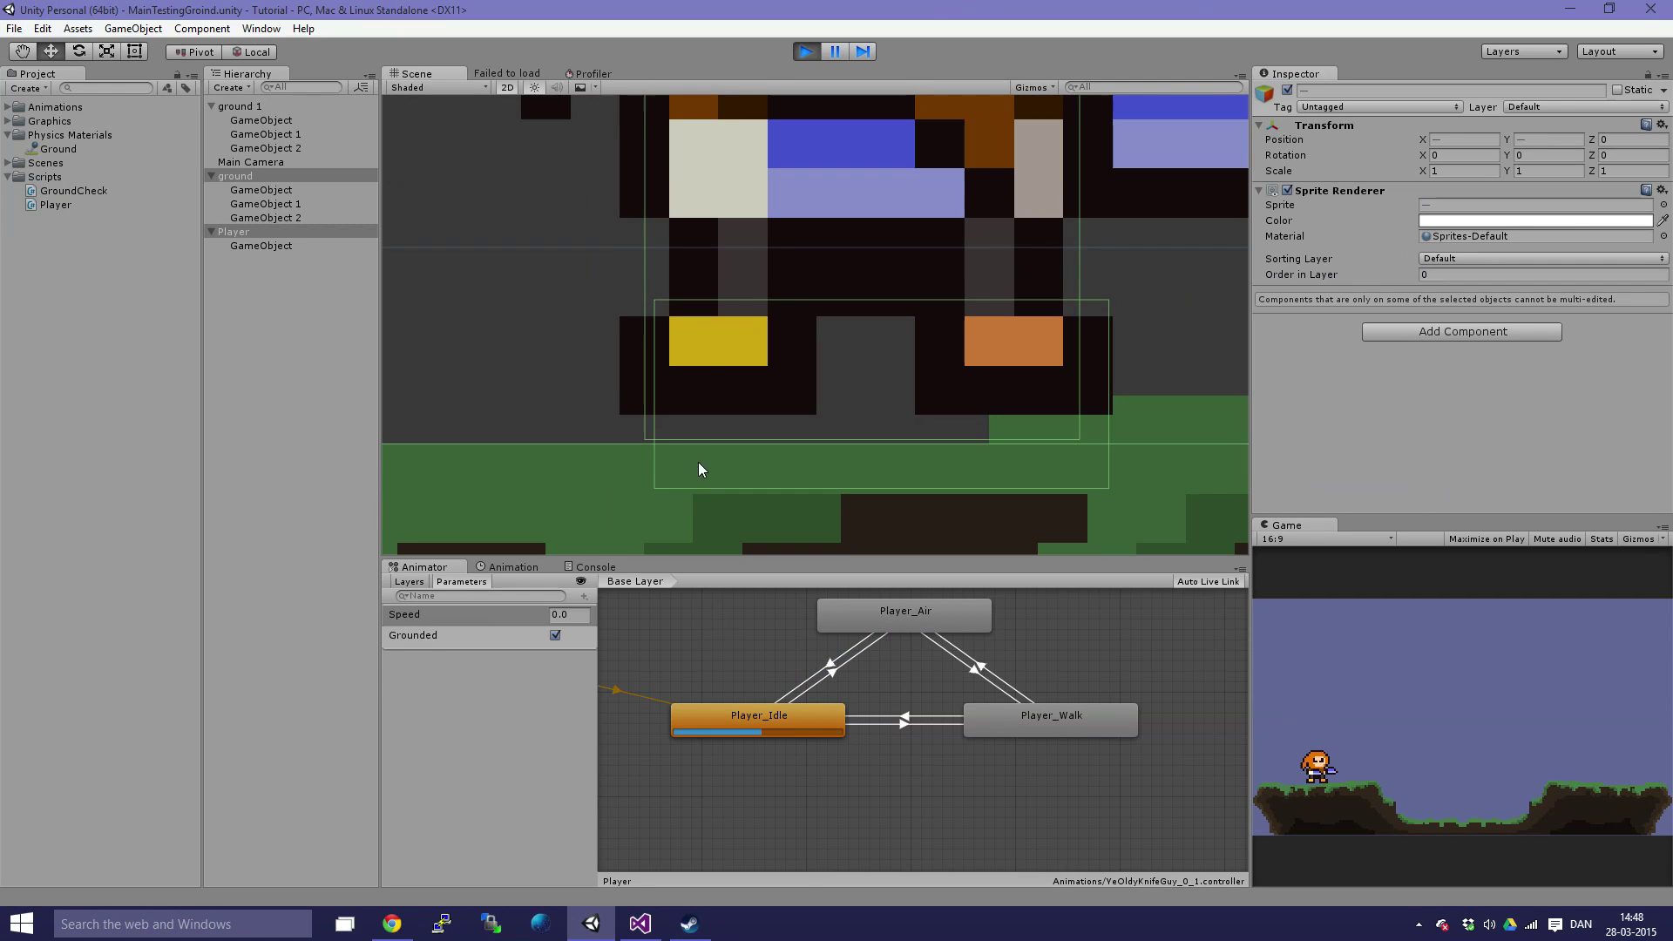
scroll(728, 317, "down", 4)
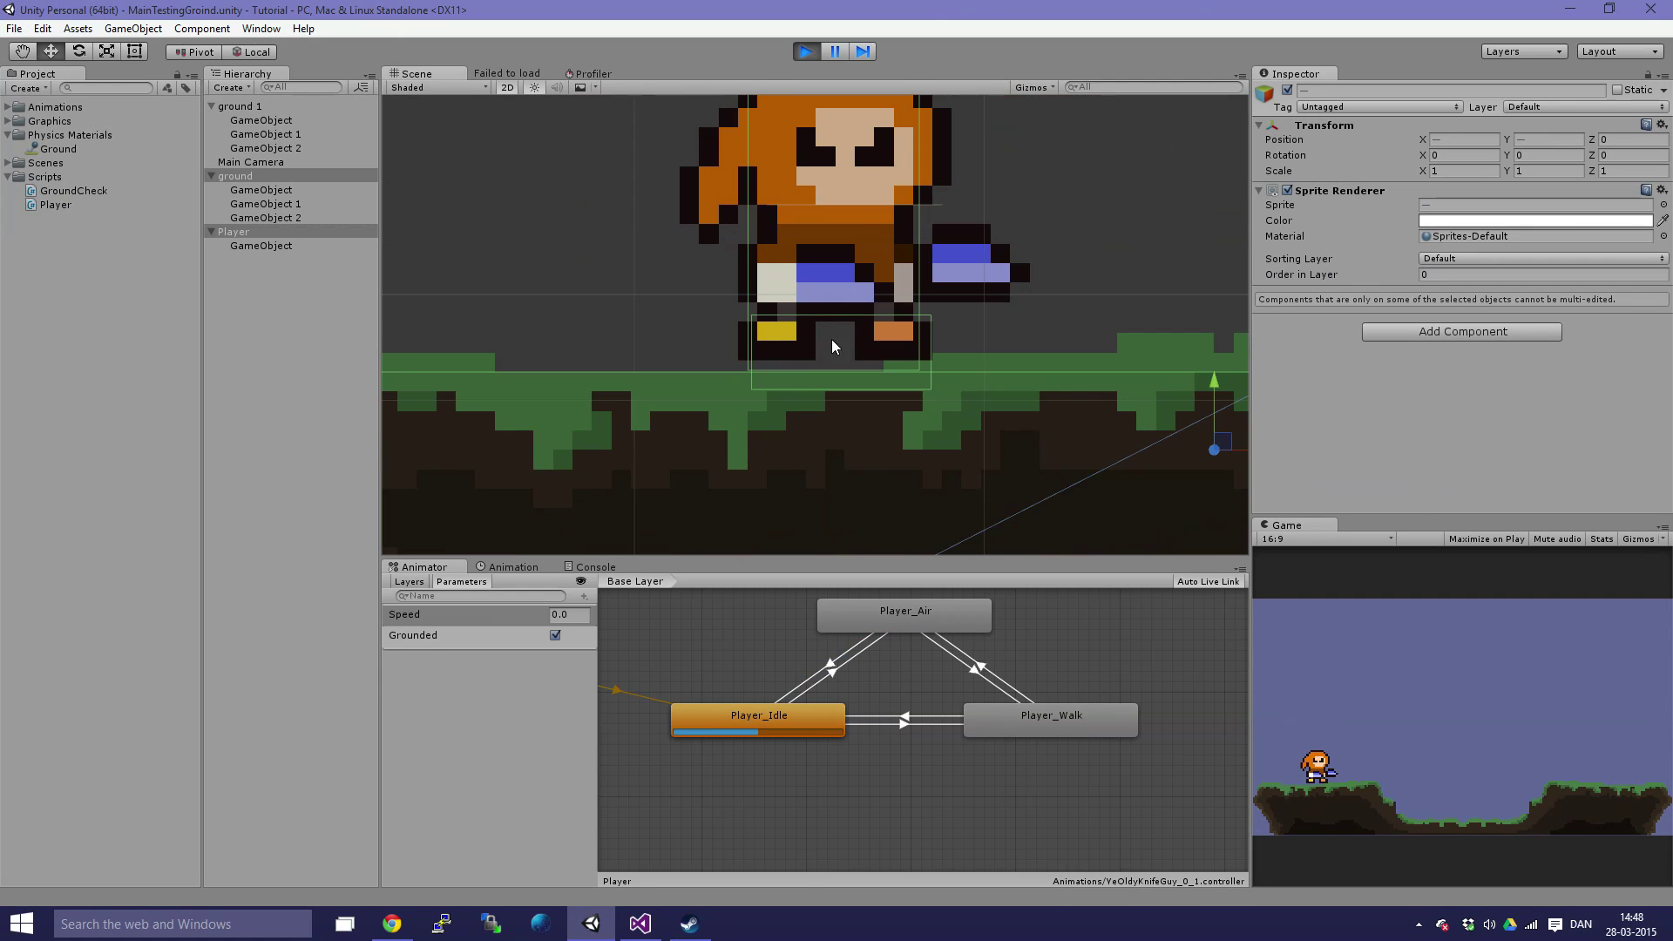
middle_click_drag(911, 377, 892, 386)
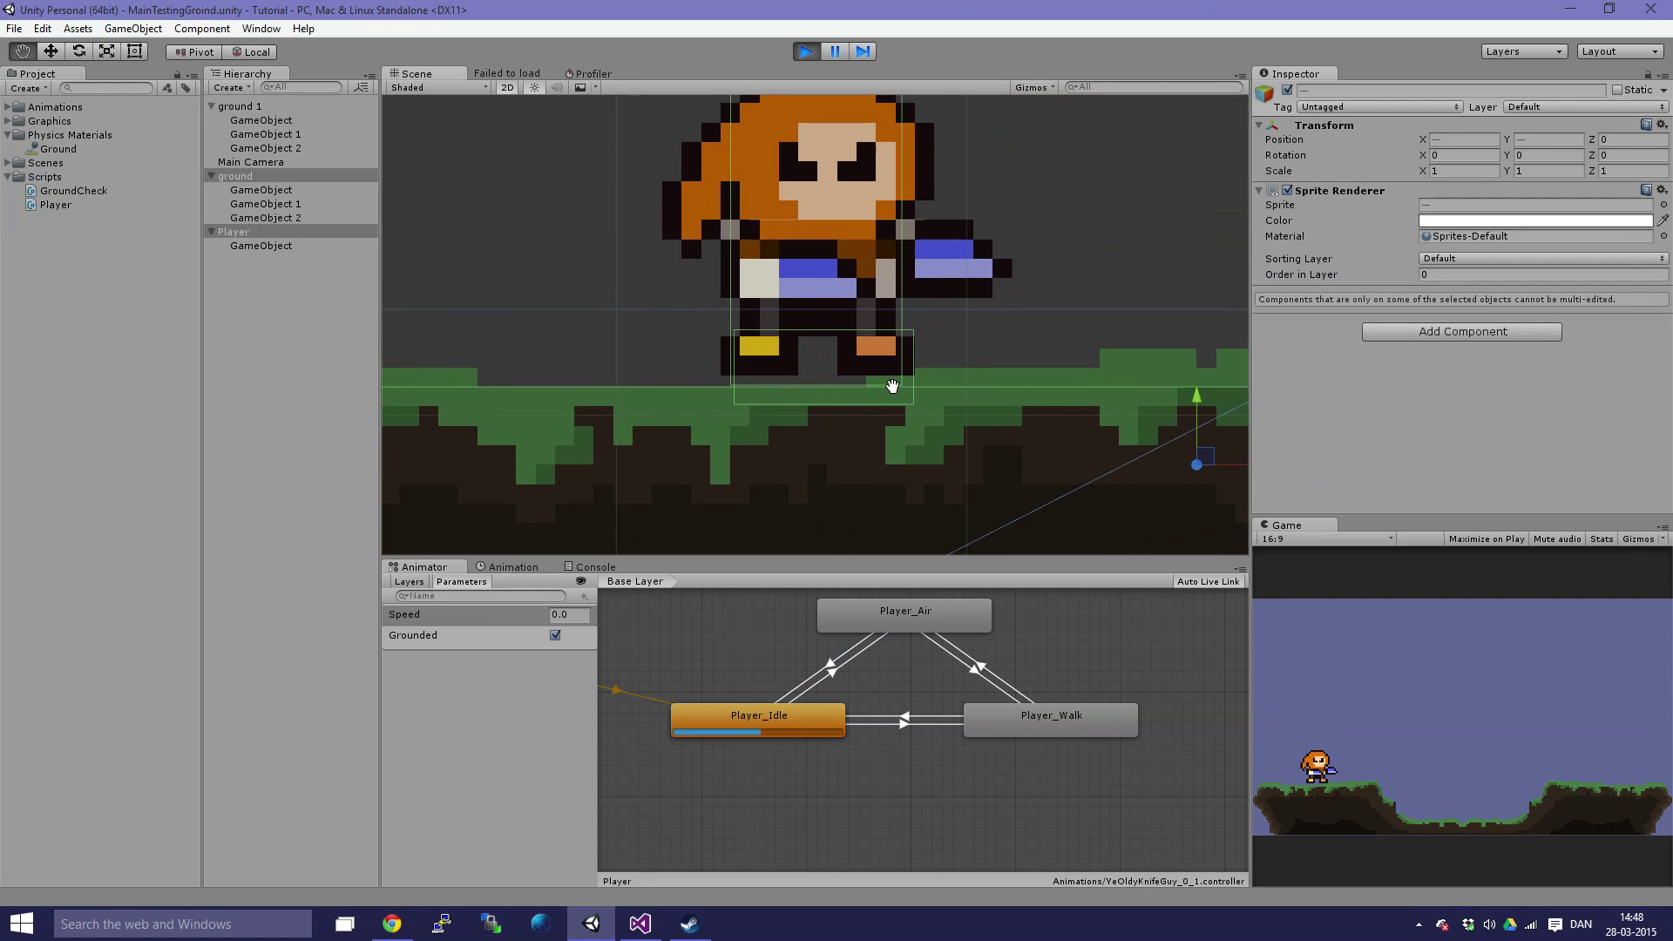
scroll(748, 370, "up", 4)
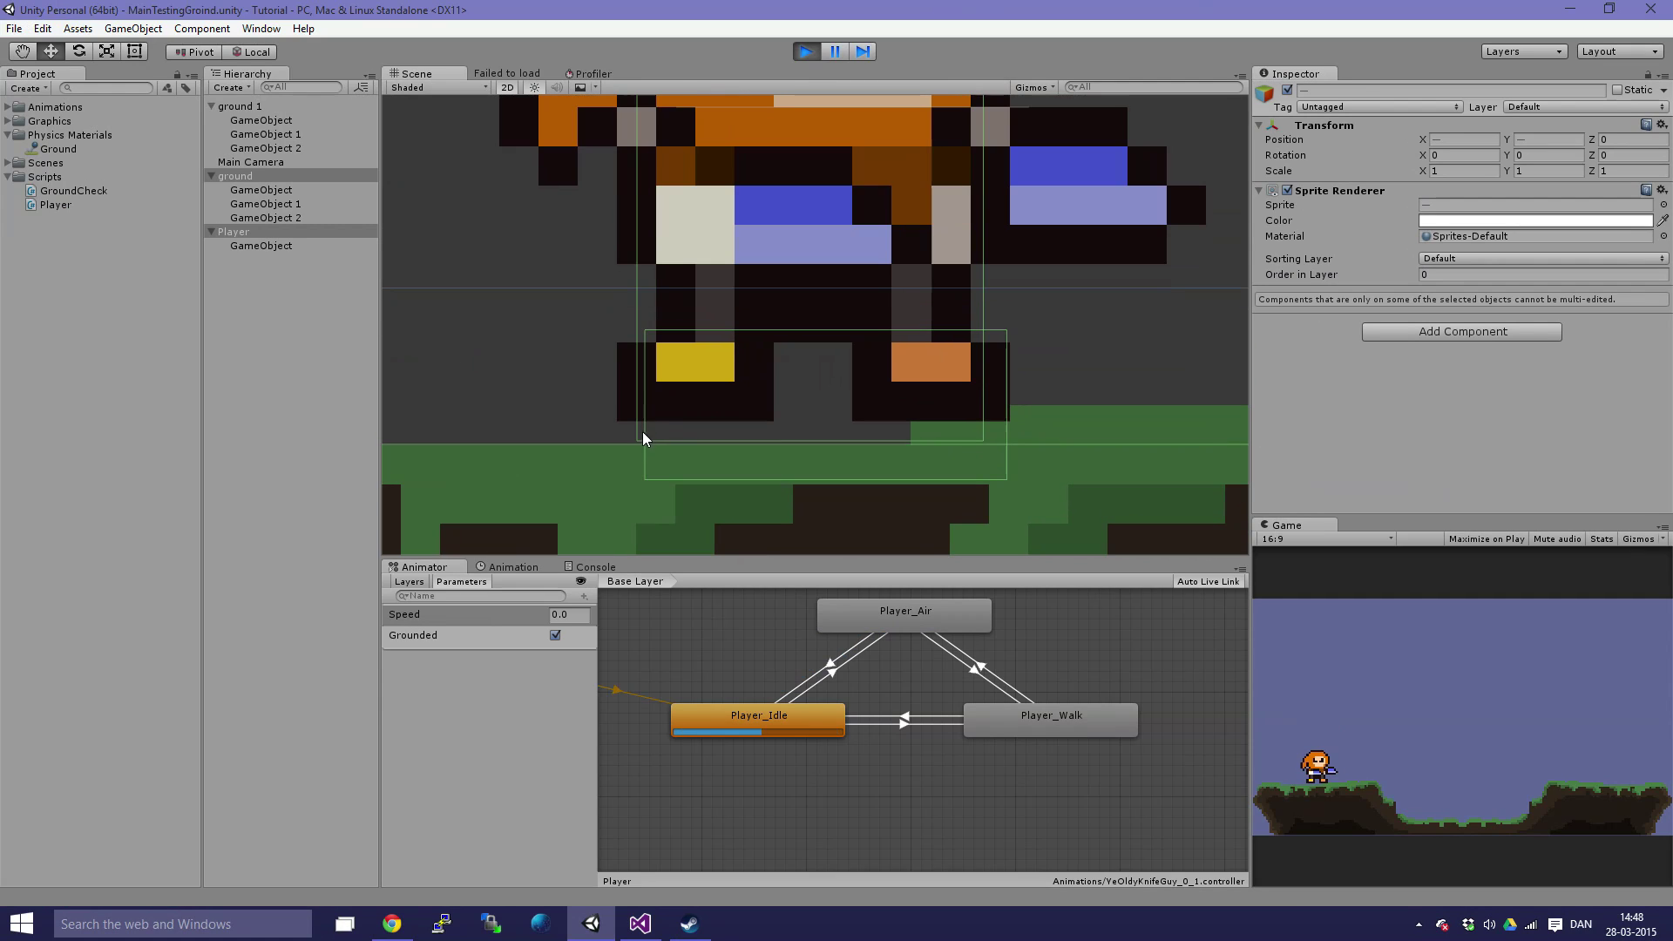
scroll(697, 492, "up", 5)
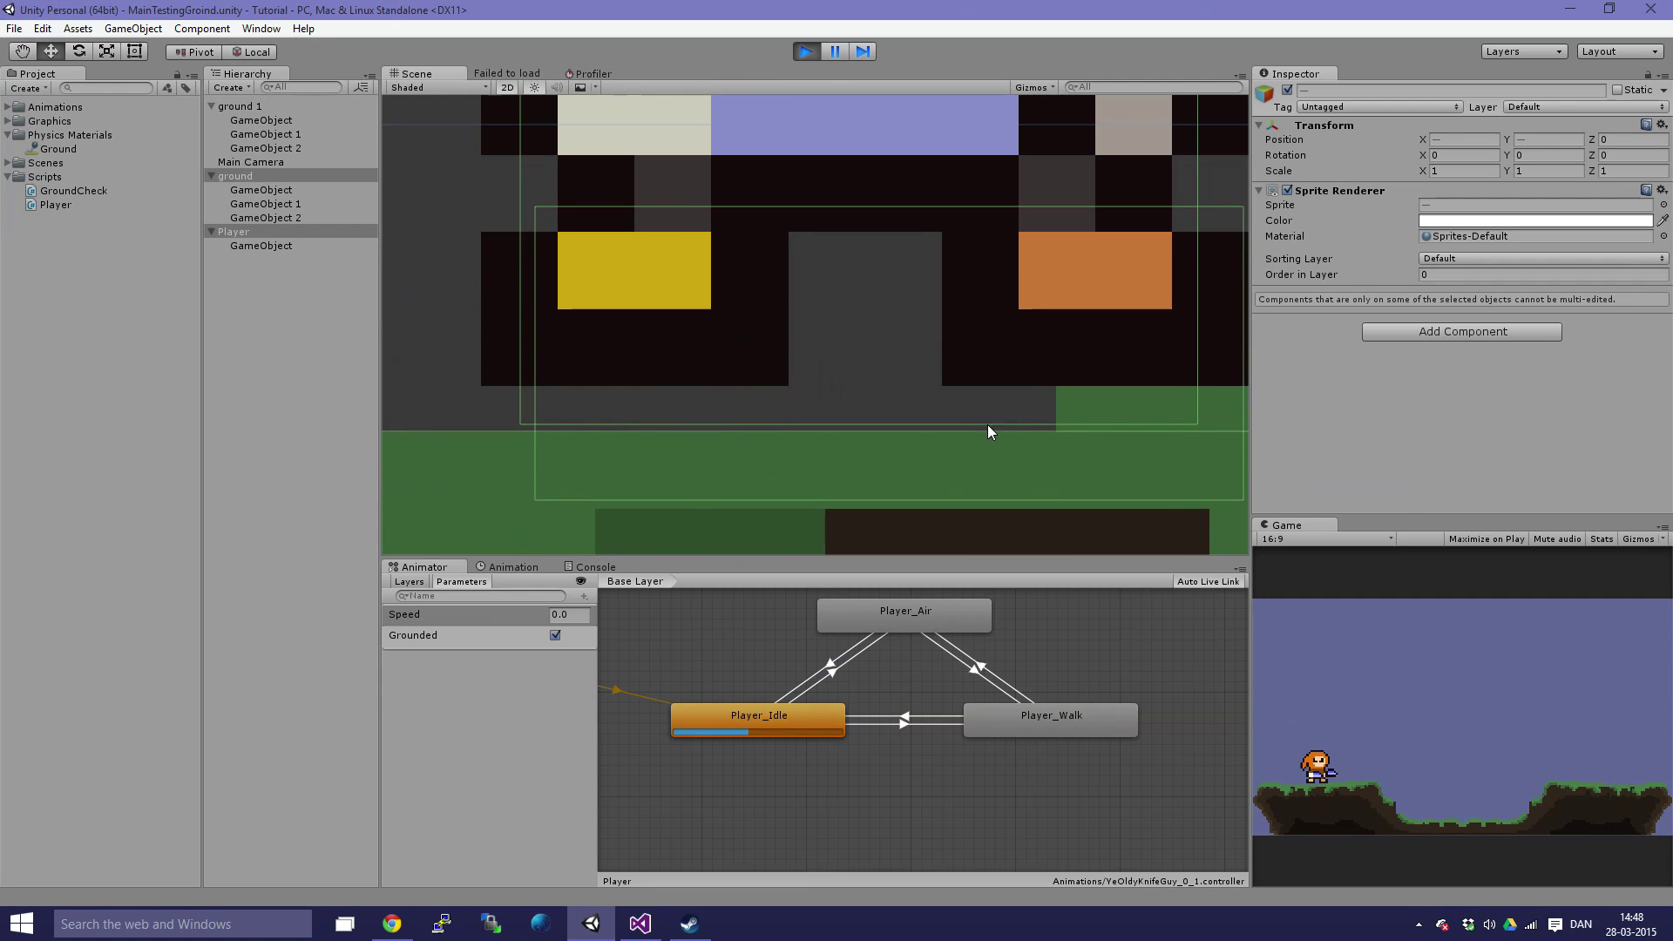
scroll(1148, 498, "down", 3)
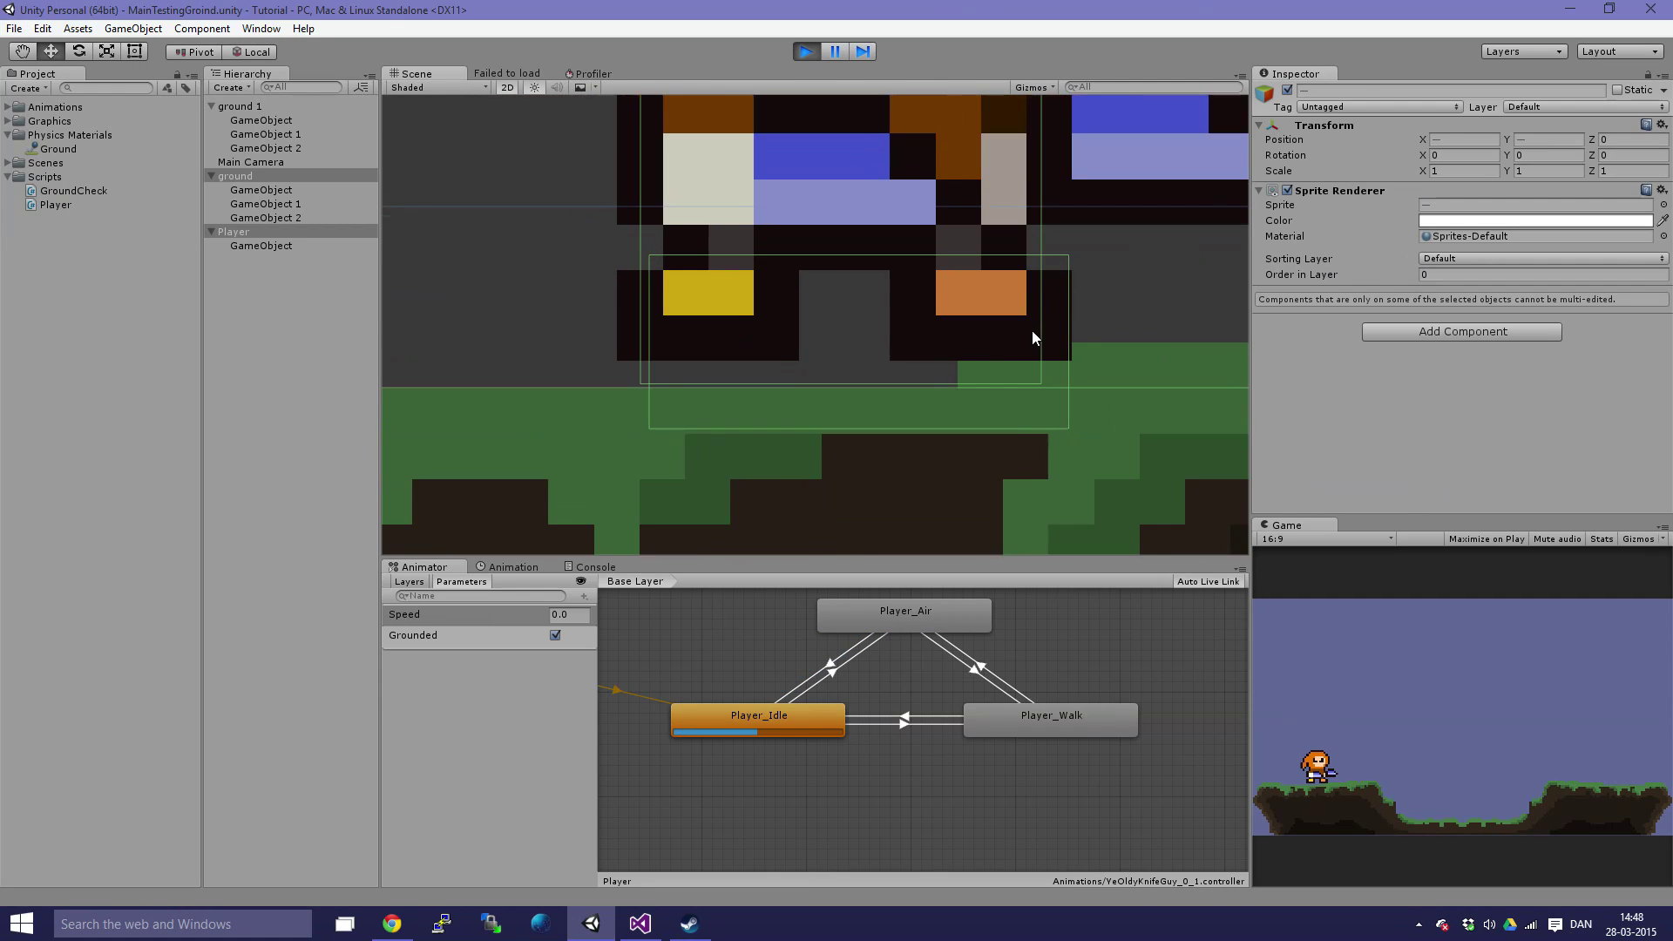
scroll(1033, 338, "down", 6)
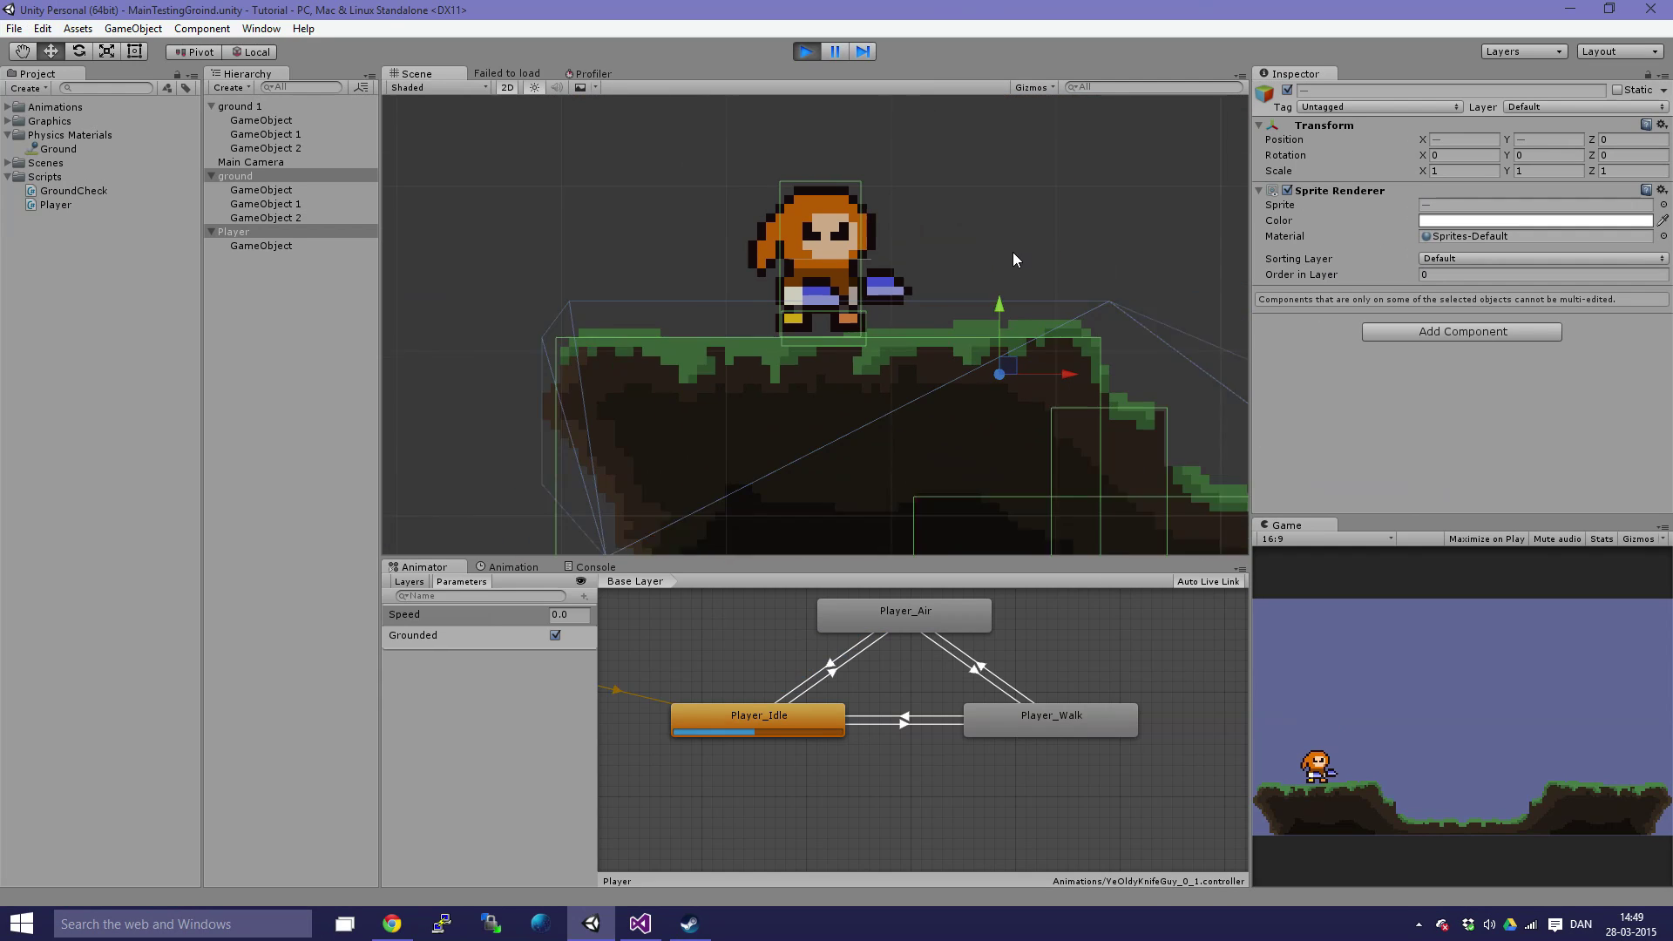
scroll(1012, 259, "down", 3)
Step: Make the Player jump with Space, watch it land cleanly, then stop play mode
left_click(741, 338)
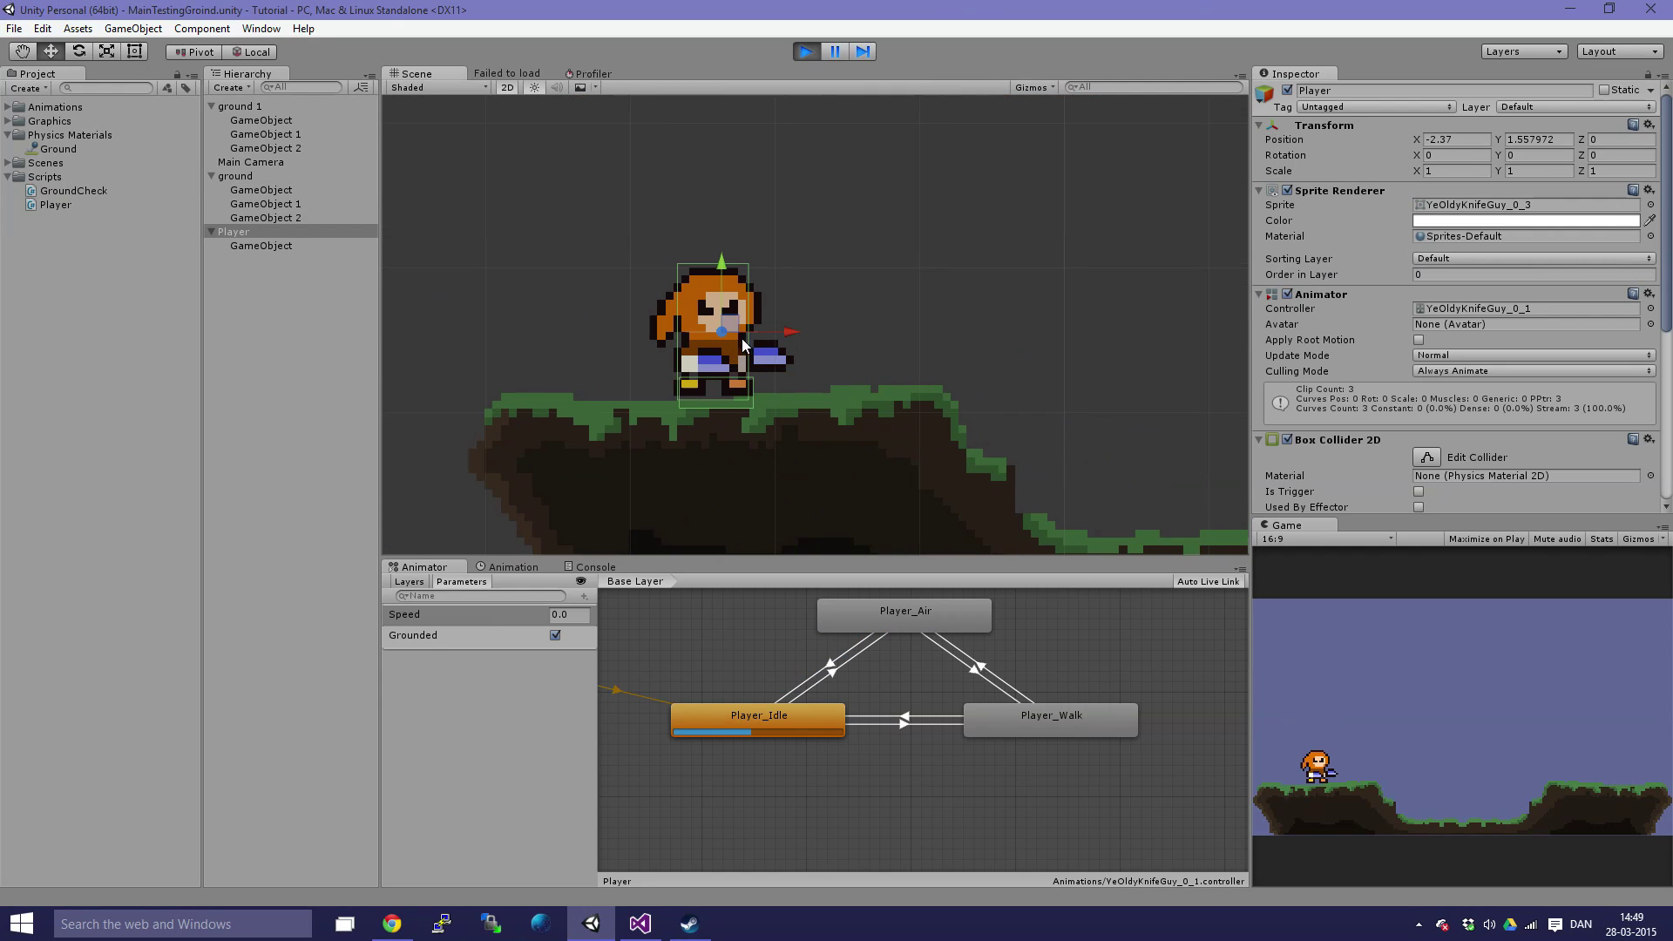
key("space")
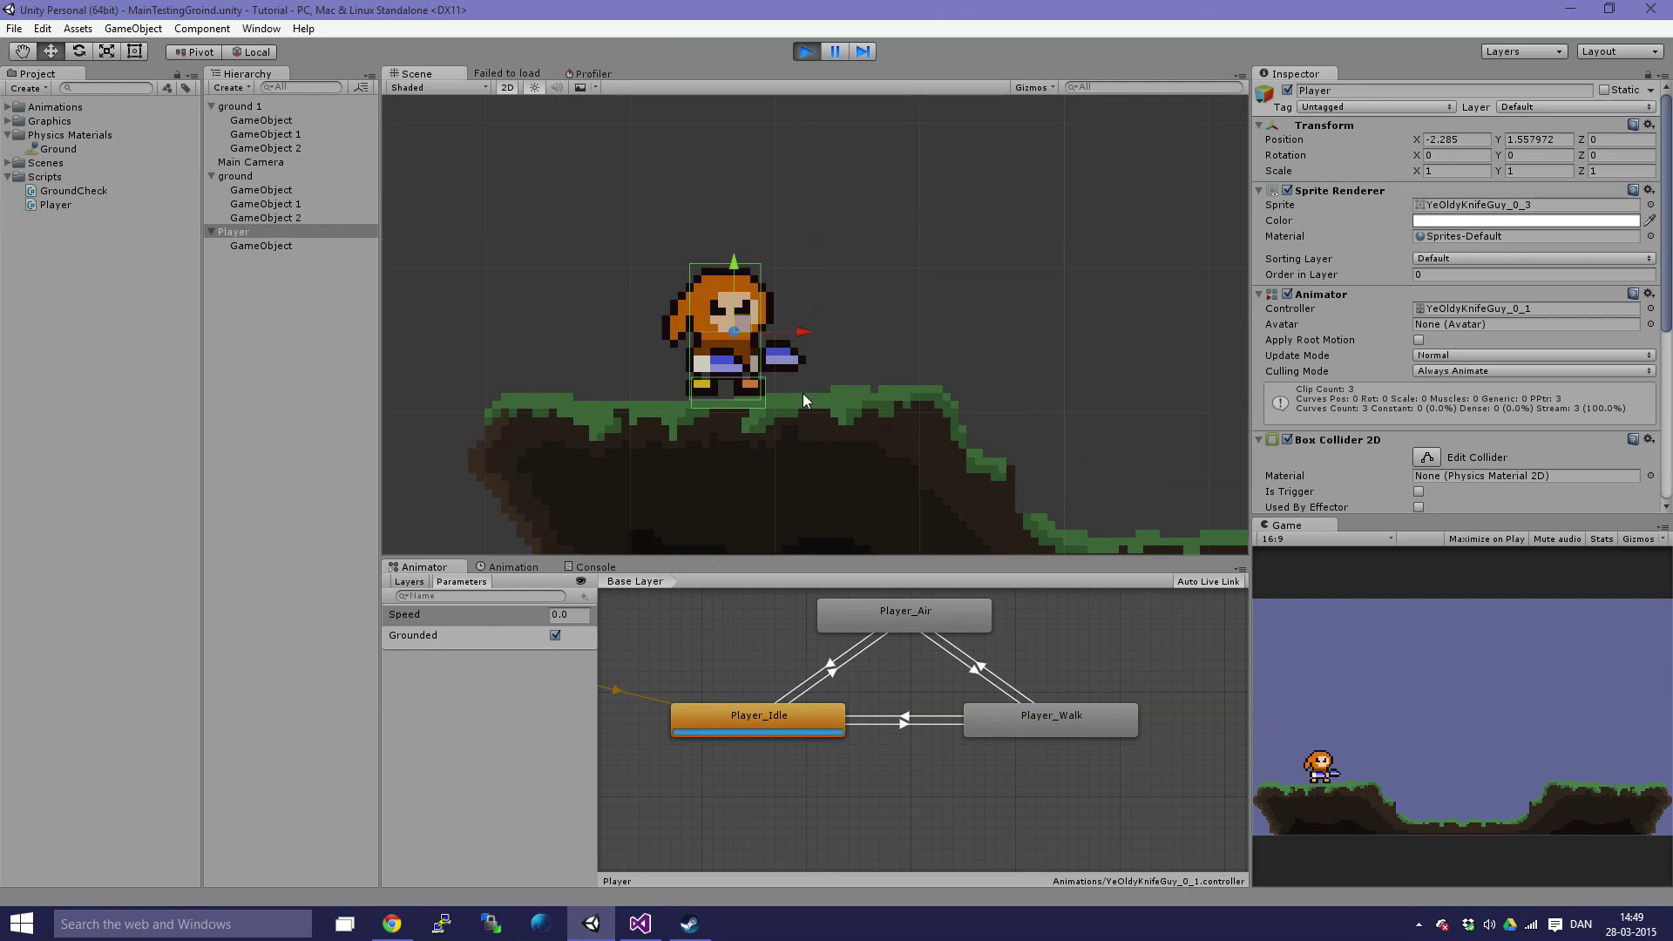
scroll(702, 389, "up", 4)
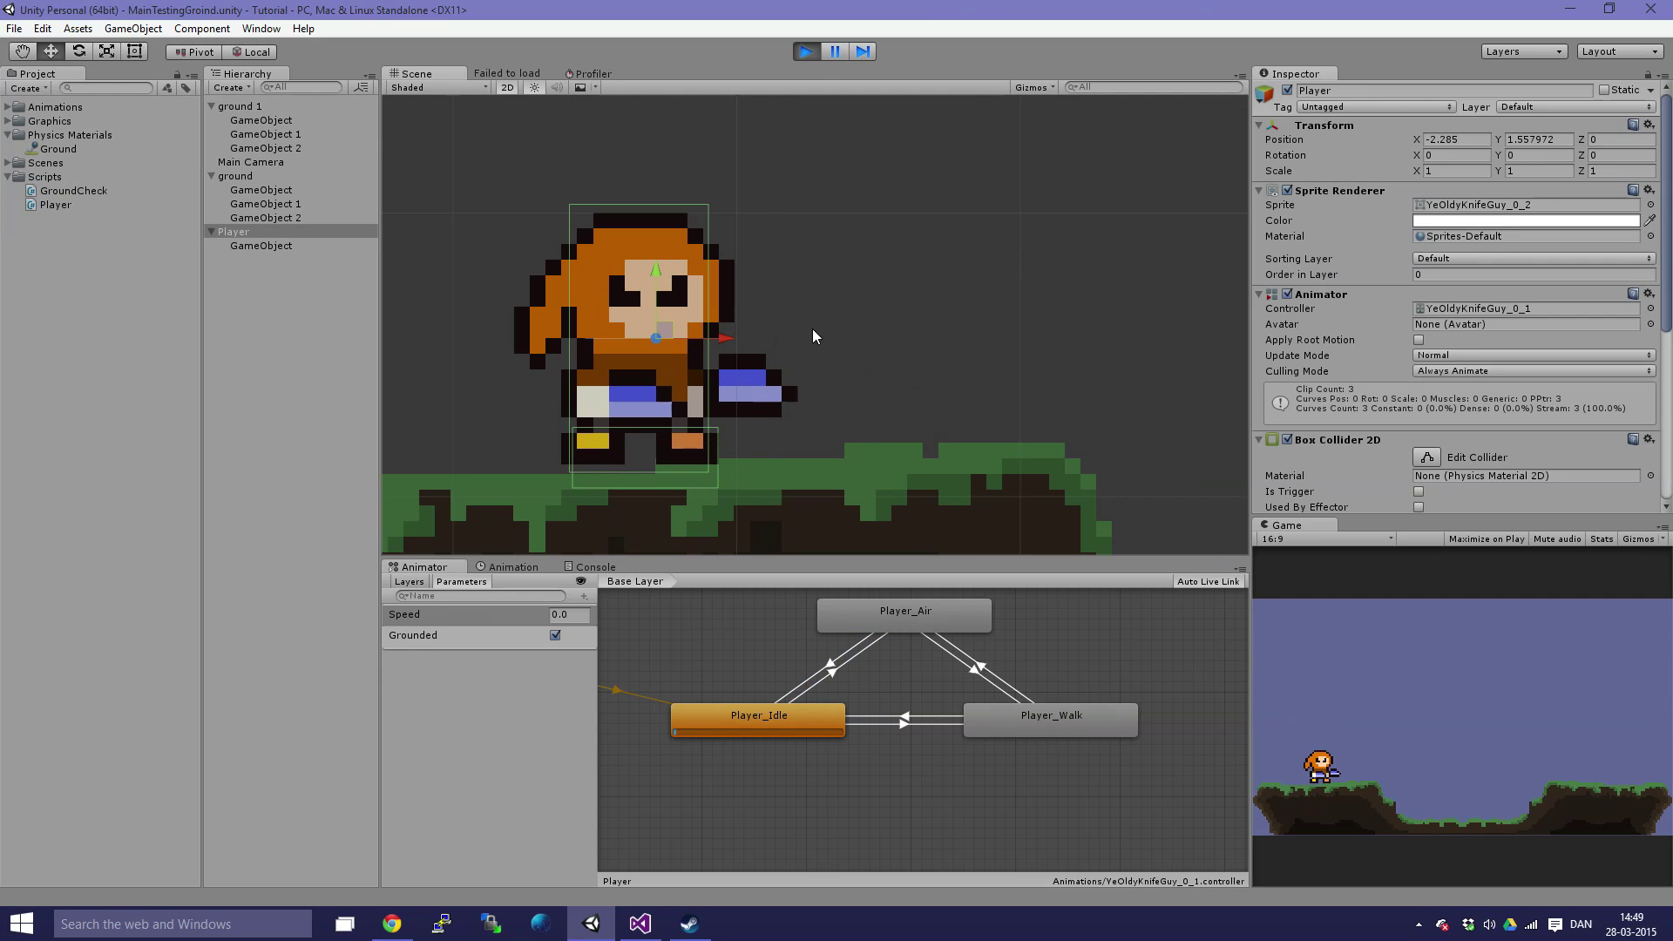
left_click(807, 54)
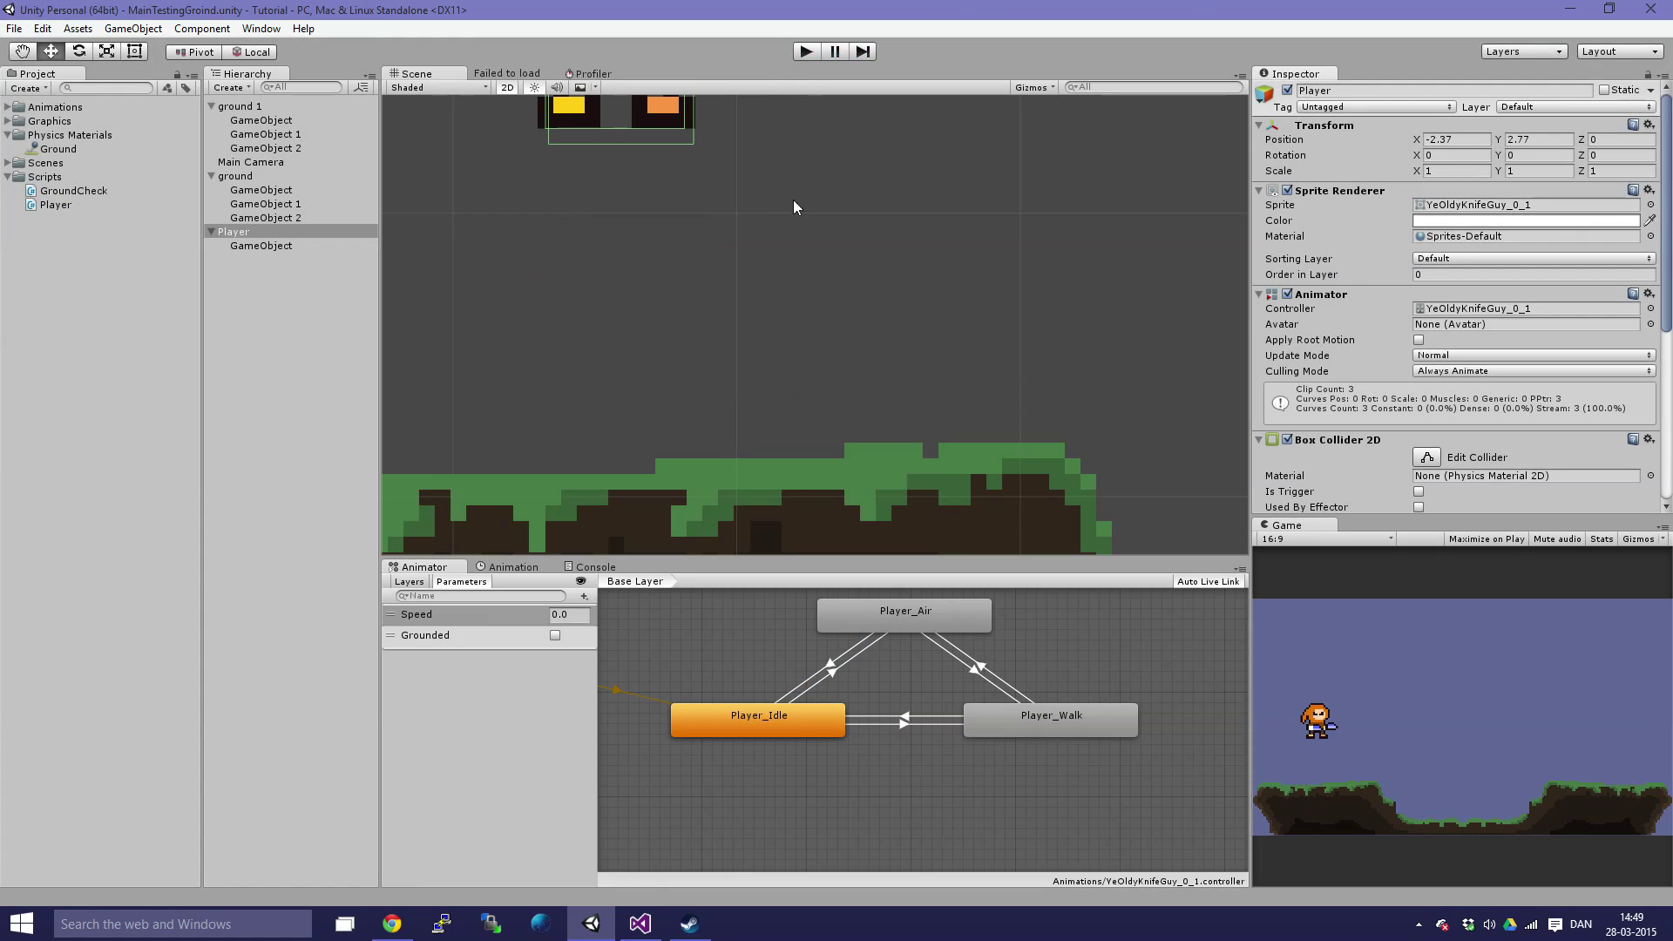
Step: Tick 'Fixing the small gap between colliders' on the Trello checklist (1/5), then return to Unity
left_click(392, 923)
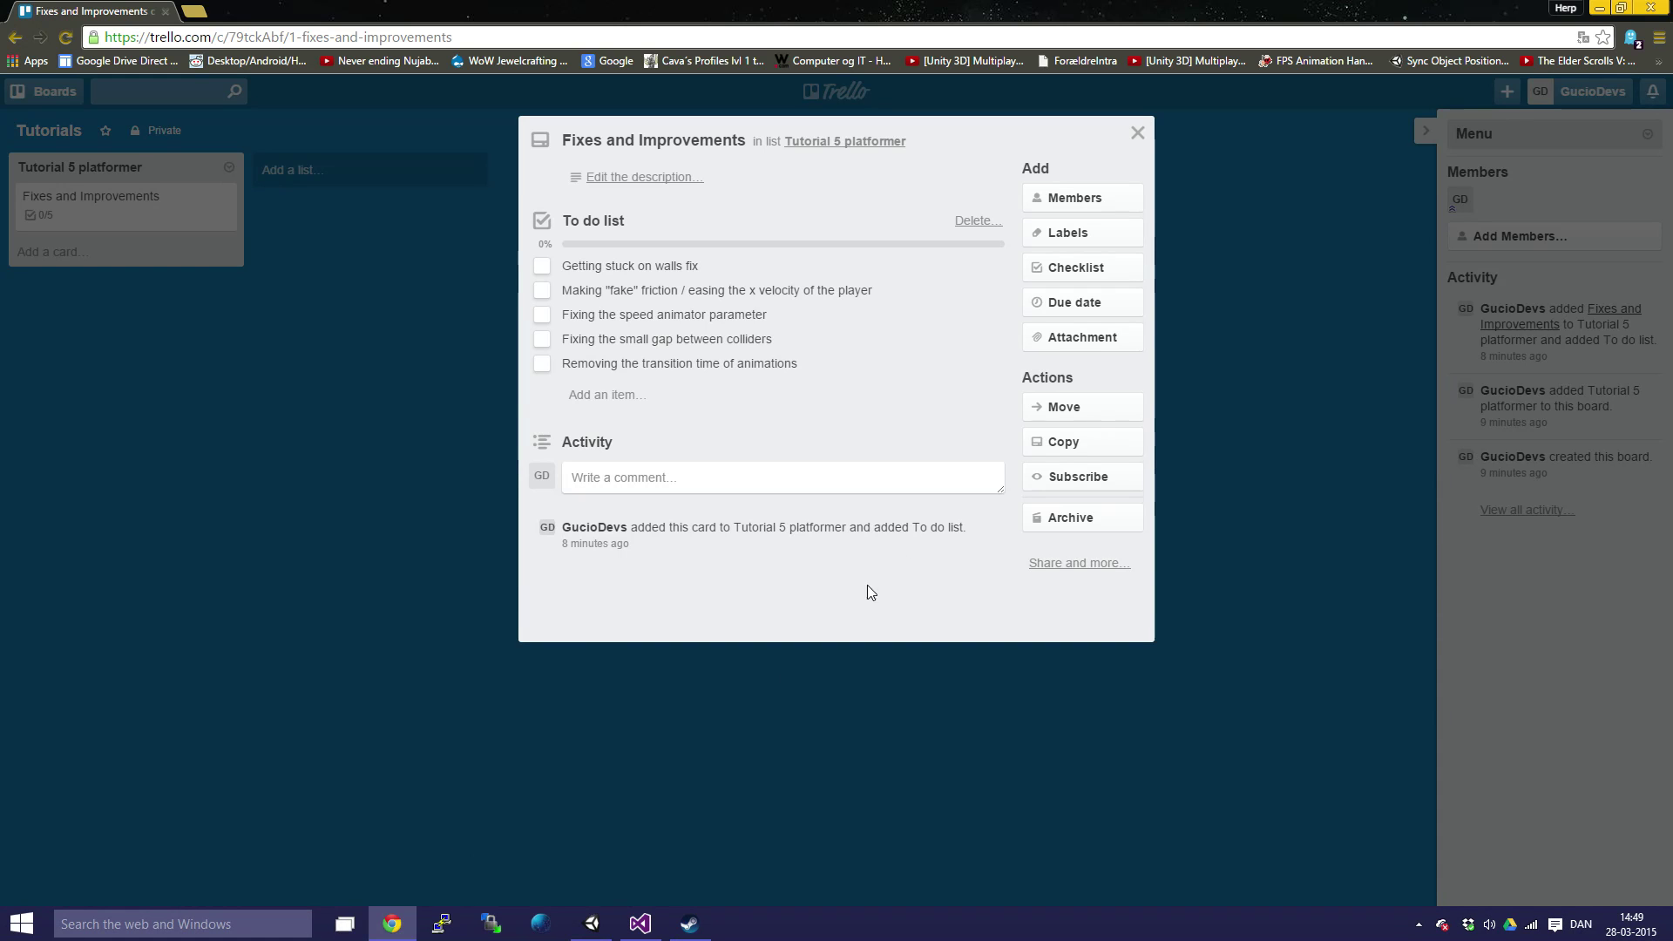
left_click(544, 340)
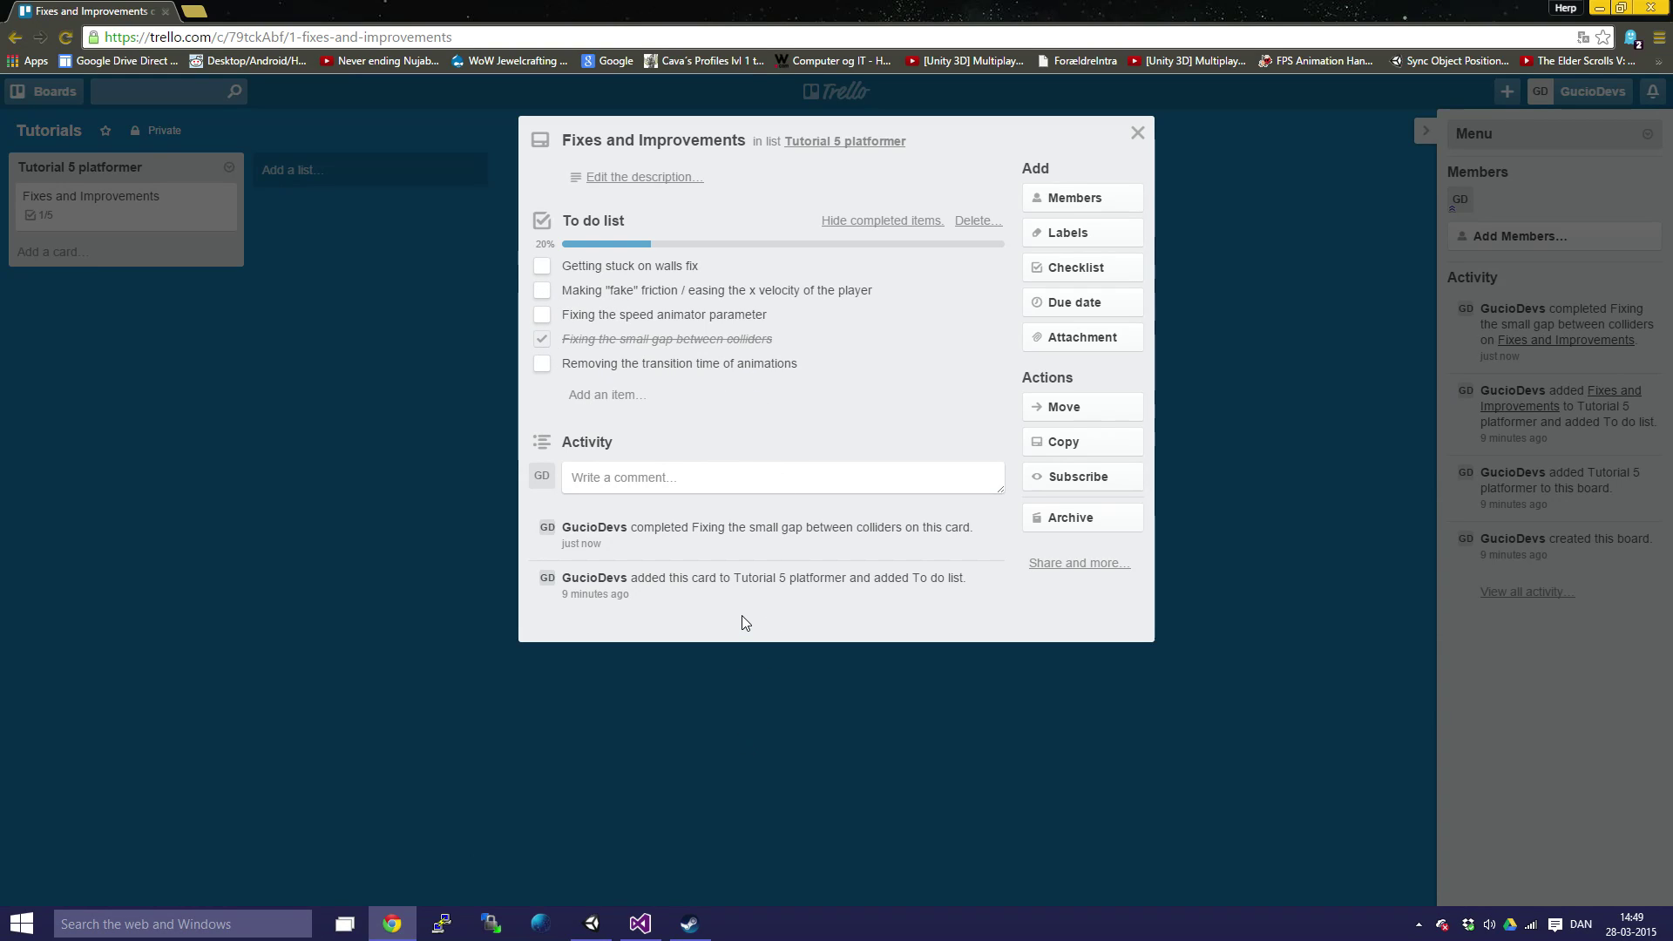
left_click(591, 923)
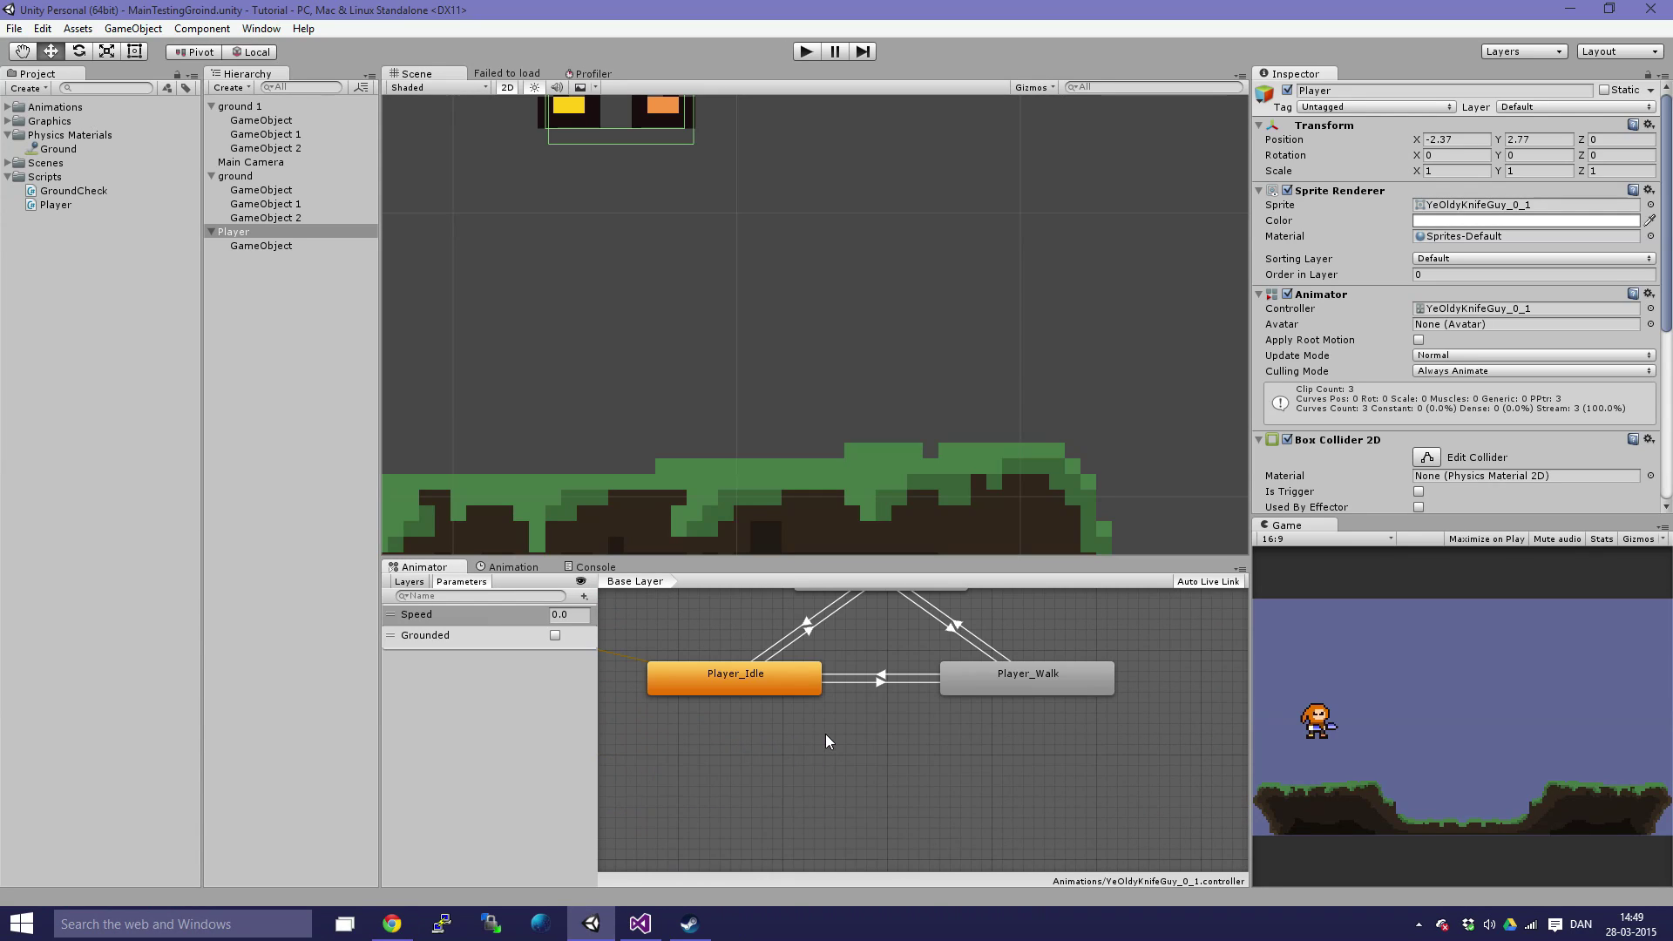
Step: Inspect the Player_Air, Player_Idle and Player_Walk states and the transitions between them
left_click(835, 710)
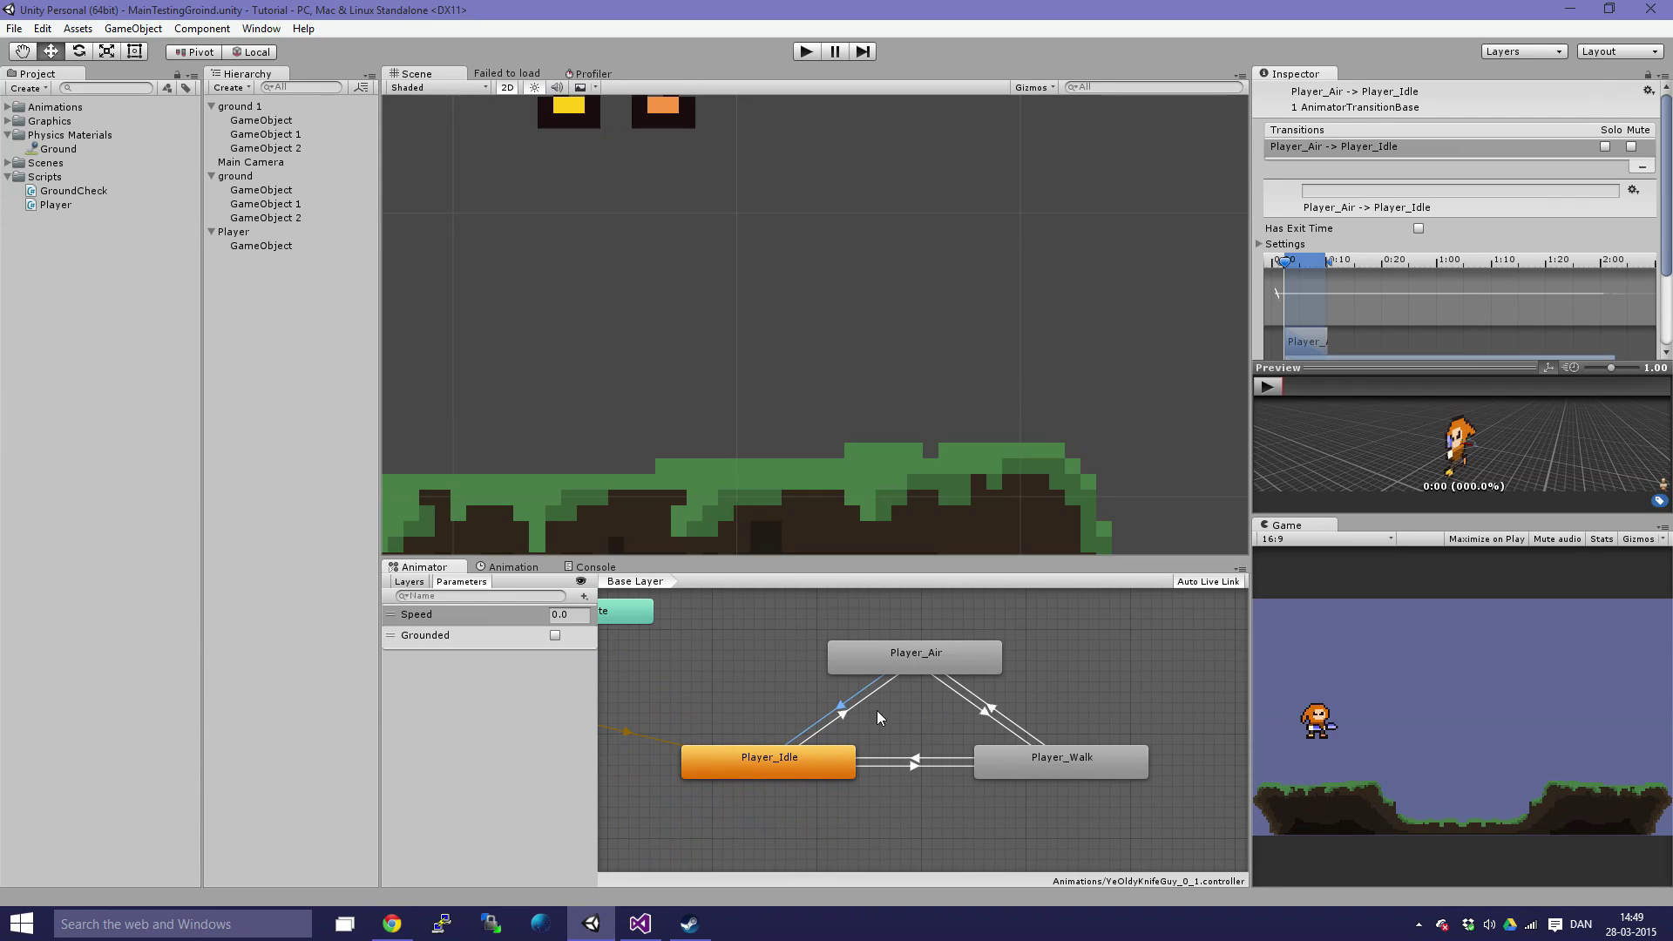
left_click(813, 764)
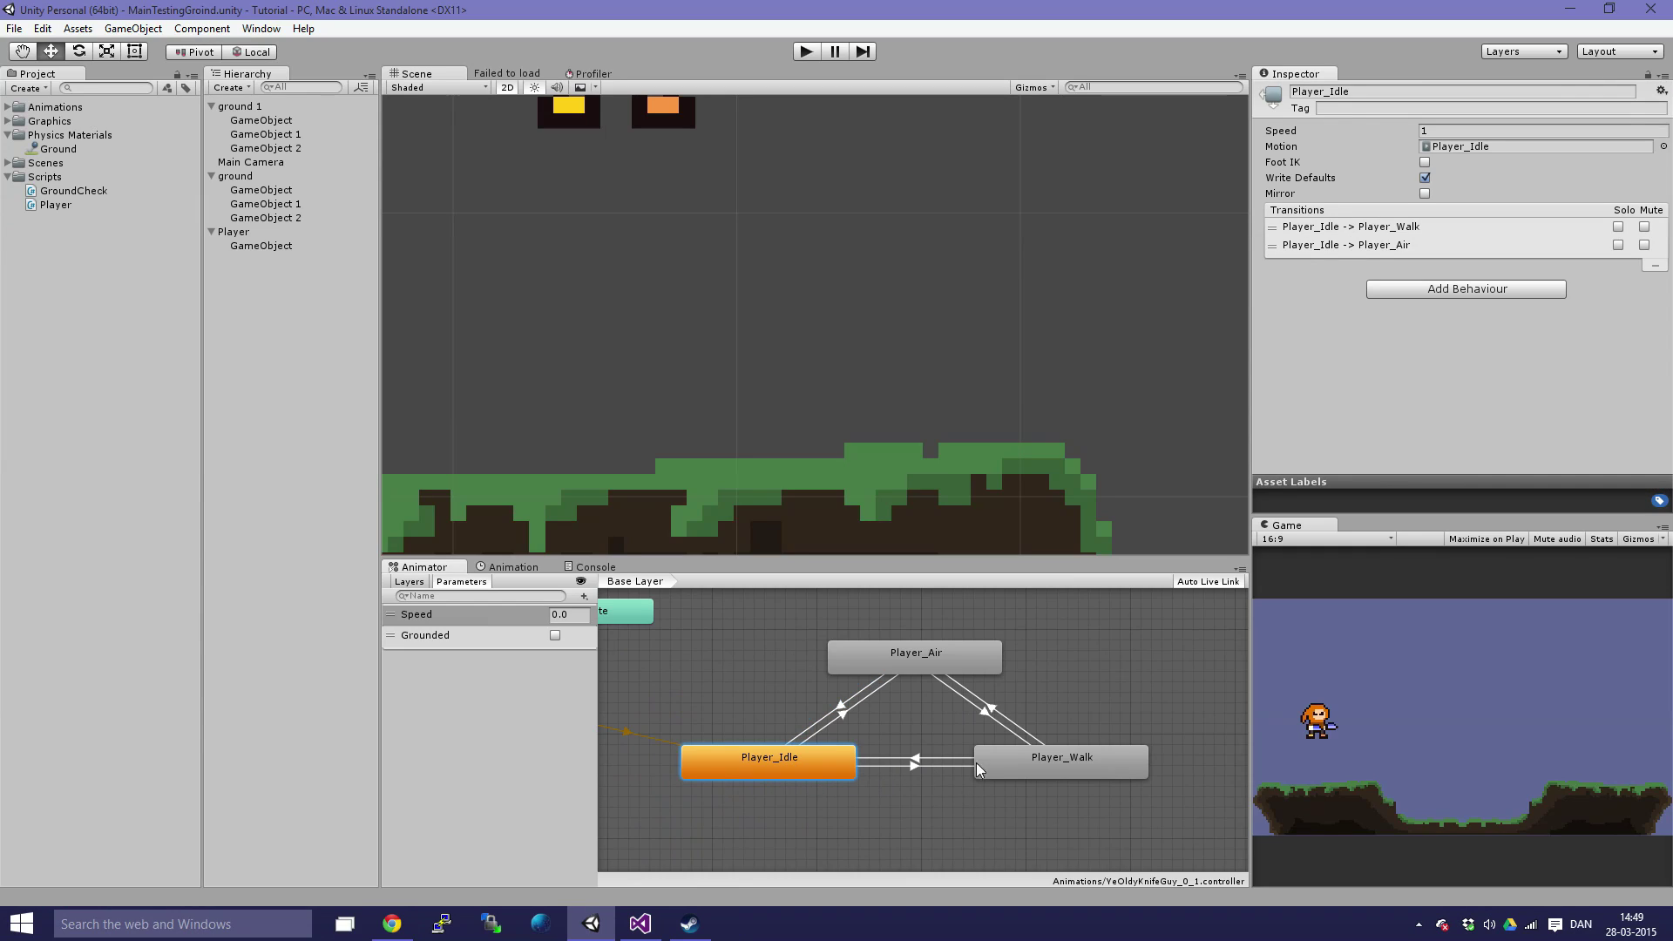
left_click(1059, 766)
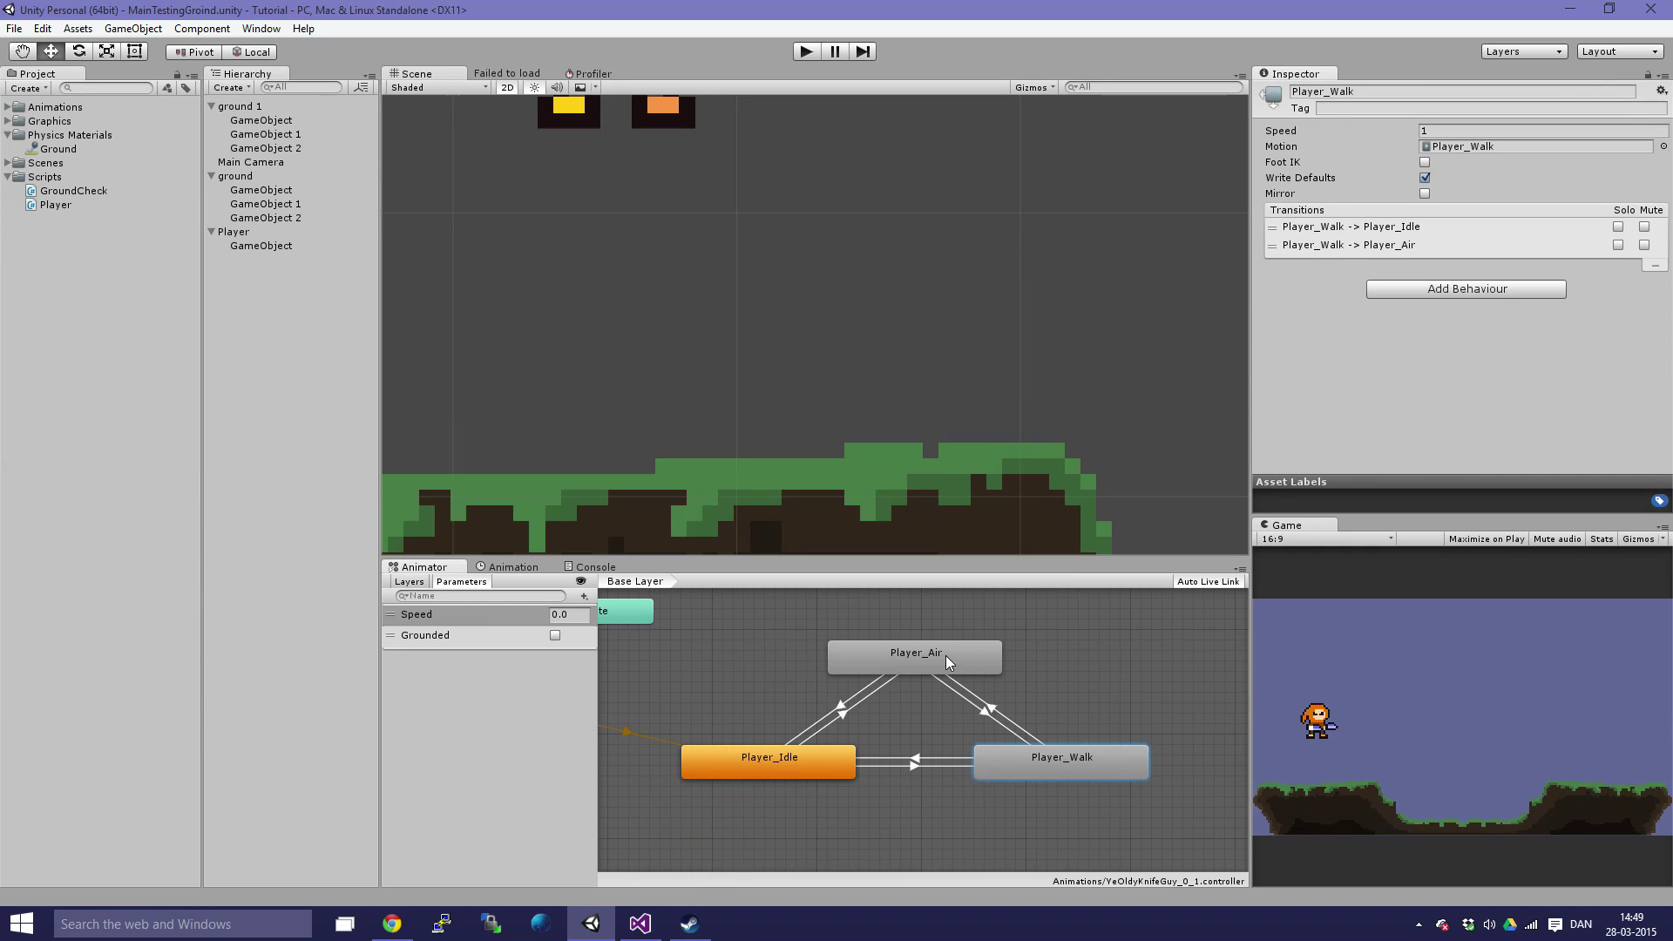
left_click(913, 758)
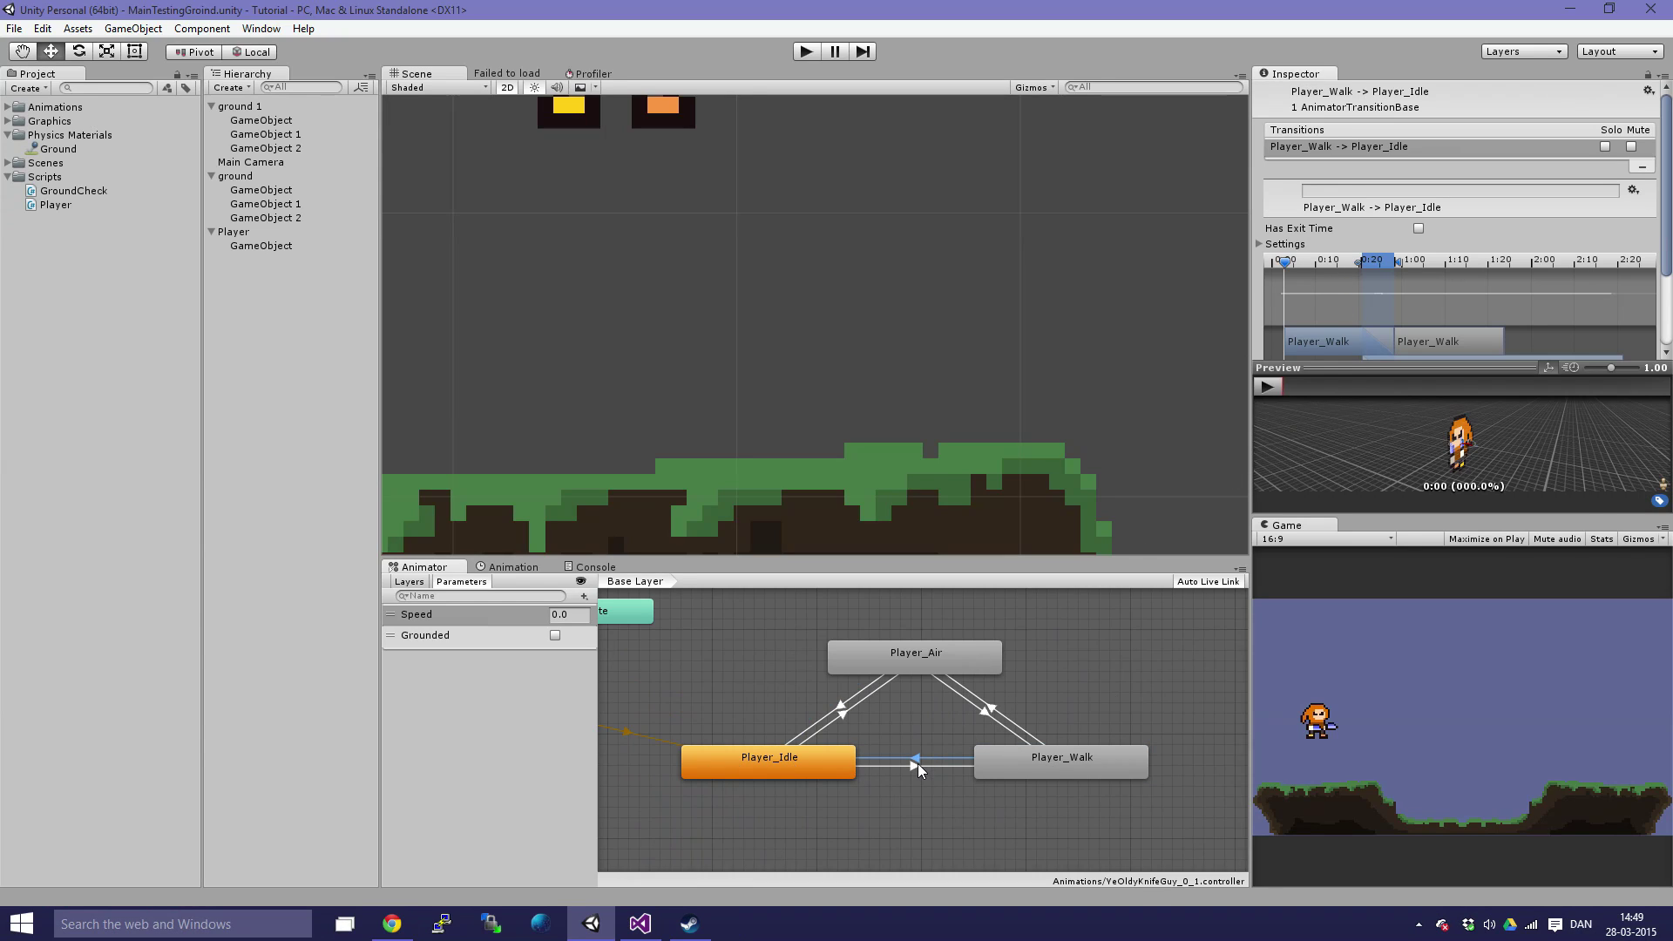
left_click(918, 763)
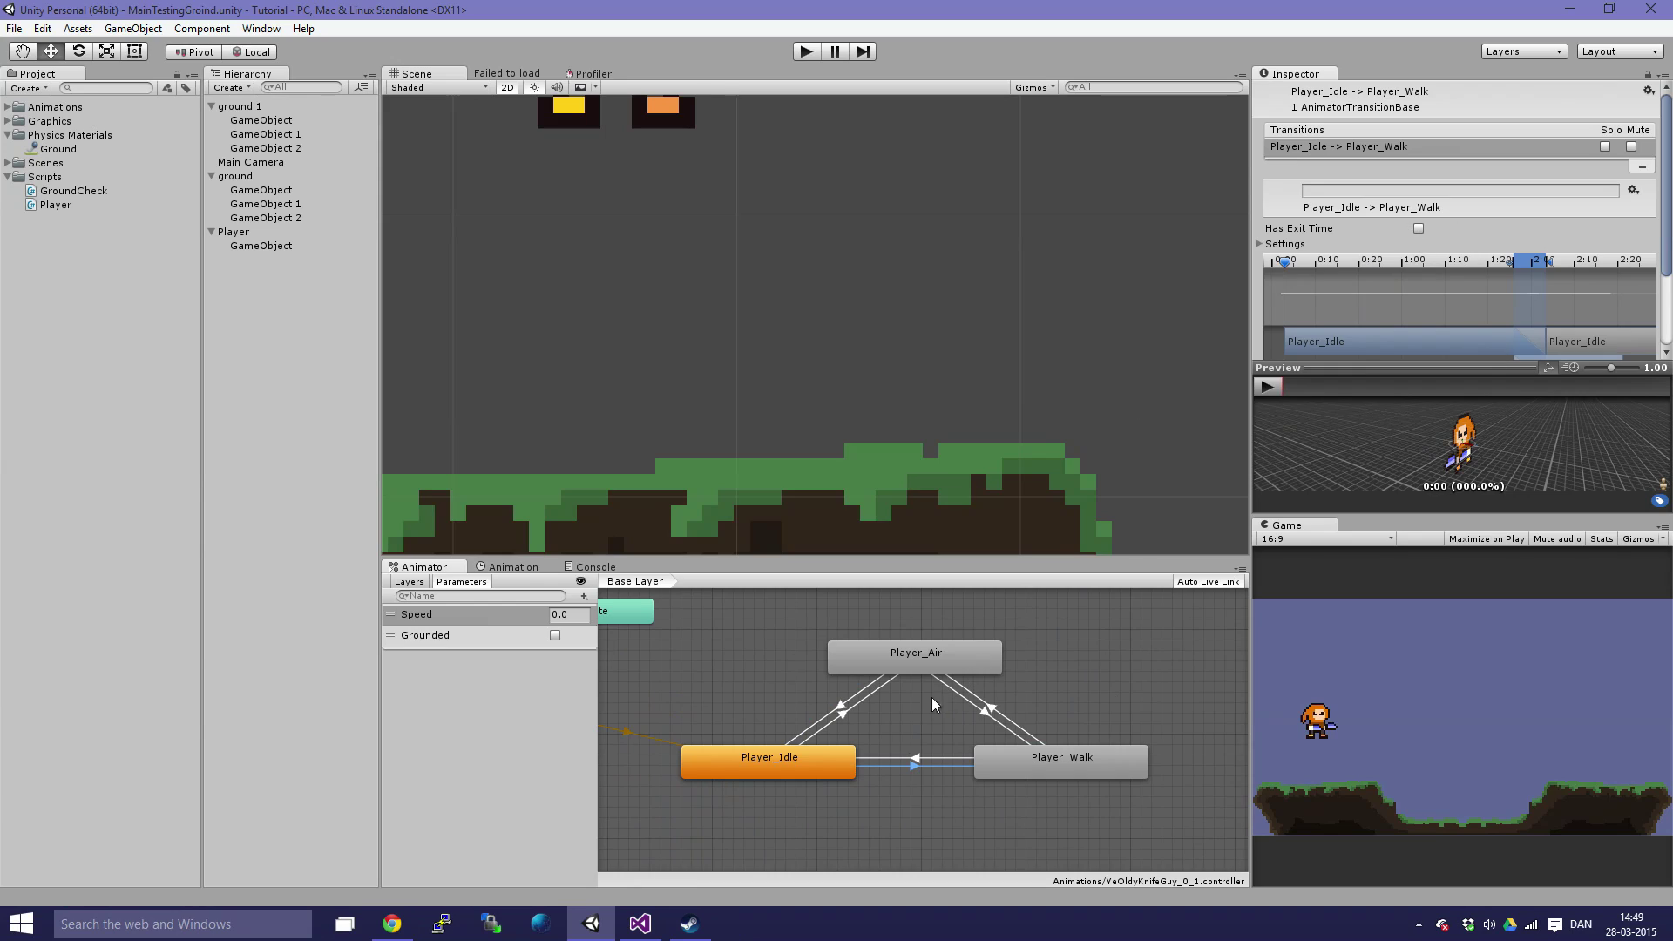
Step: Toggle Has Exit Time on and back off for the Player_Idle to Player_Walk transition
left_click(1419, 228)
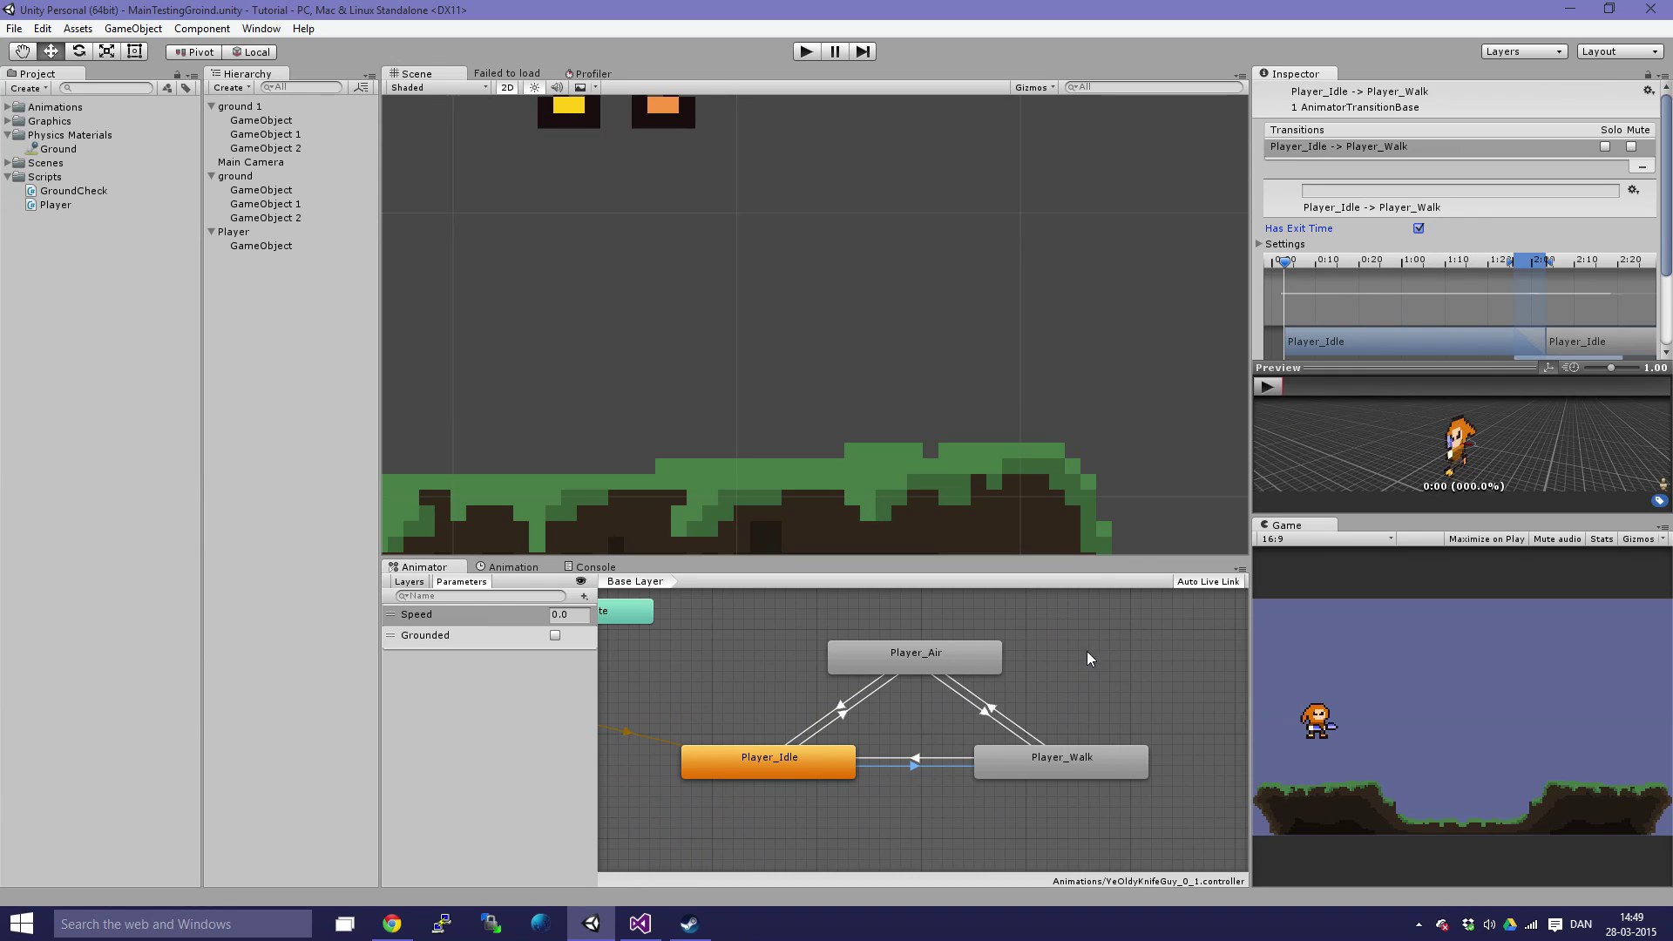
left_click(928, 756)
left_click(918, 767)
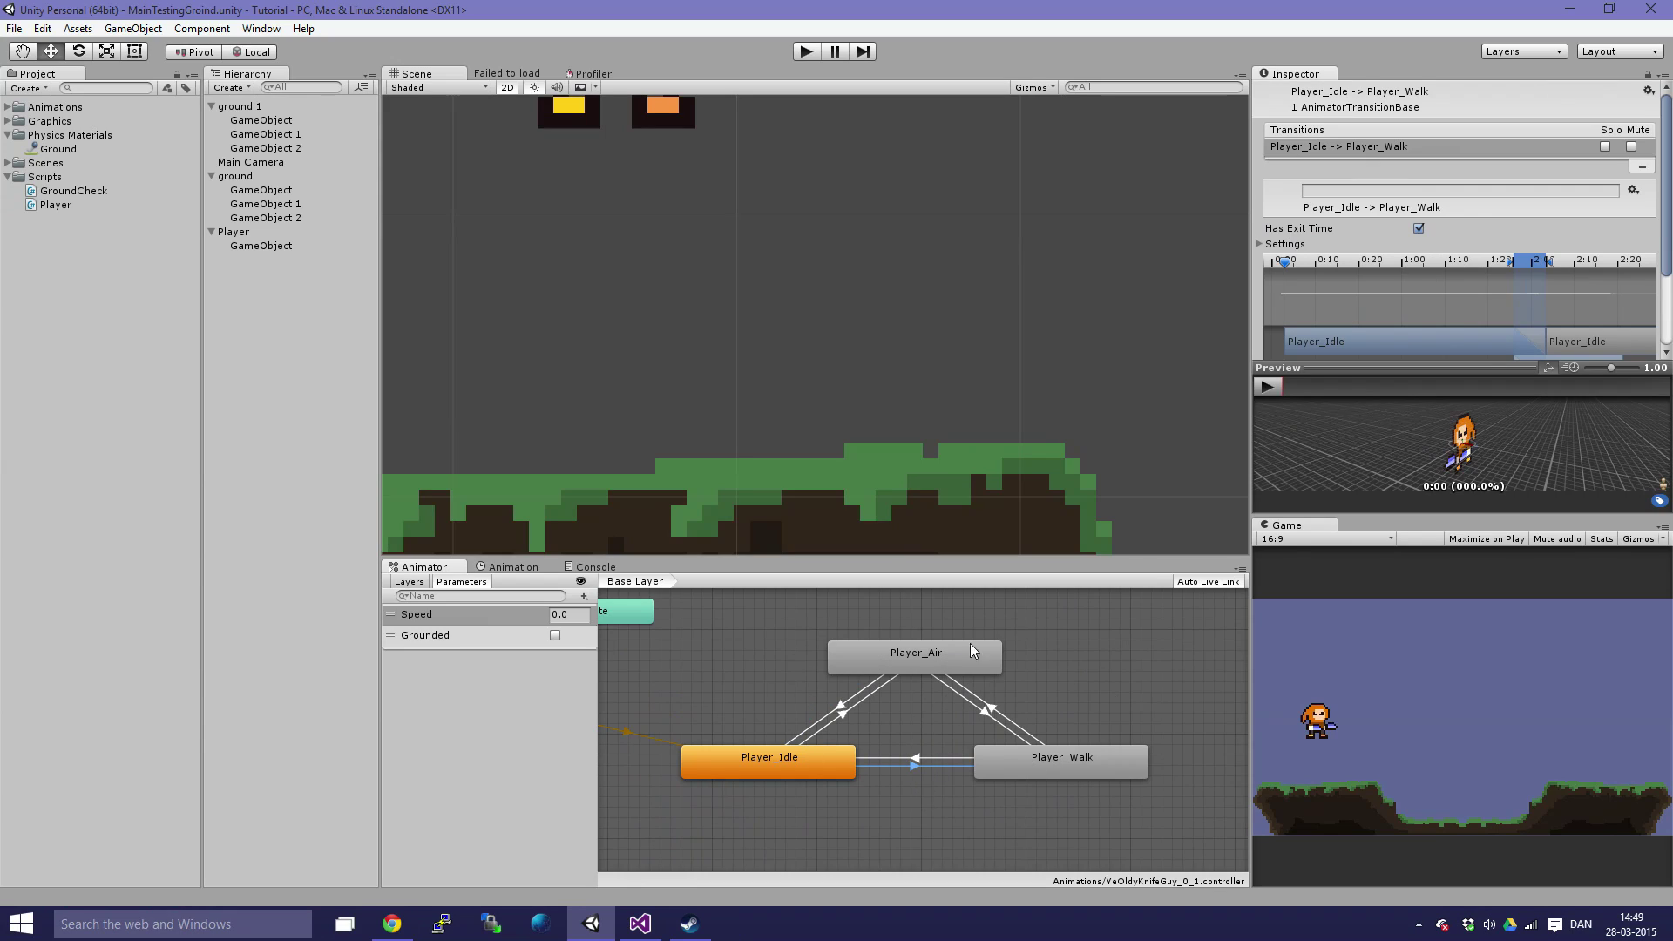
left_click(1418, 228)
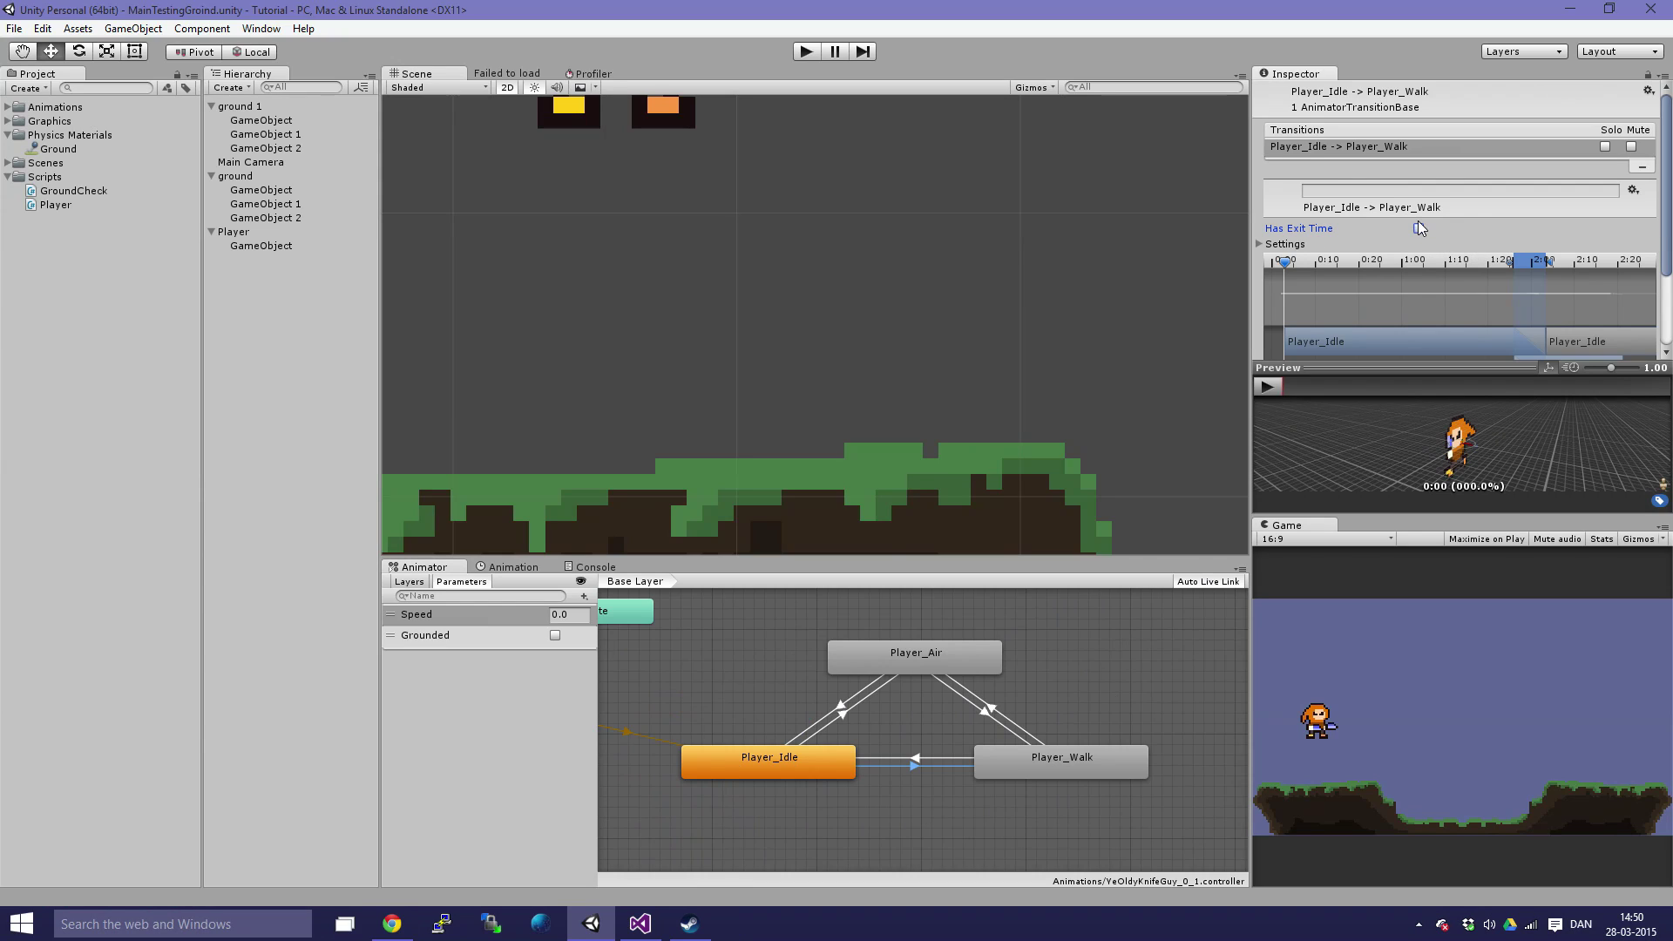
scroll(1548, 170, "down", 3)
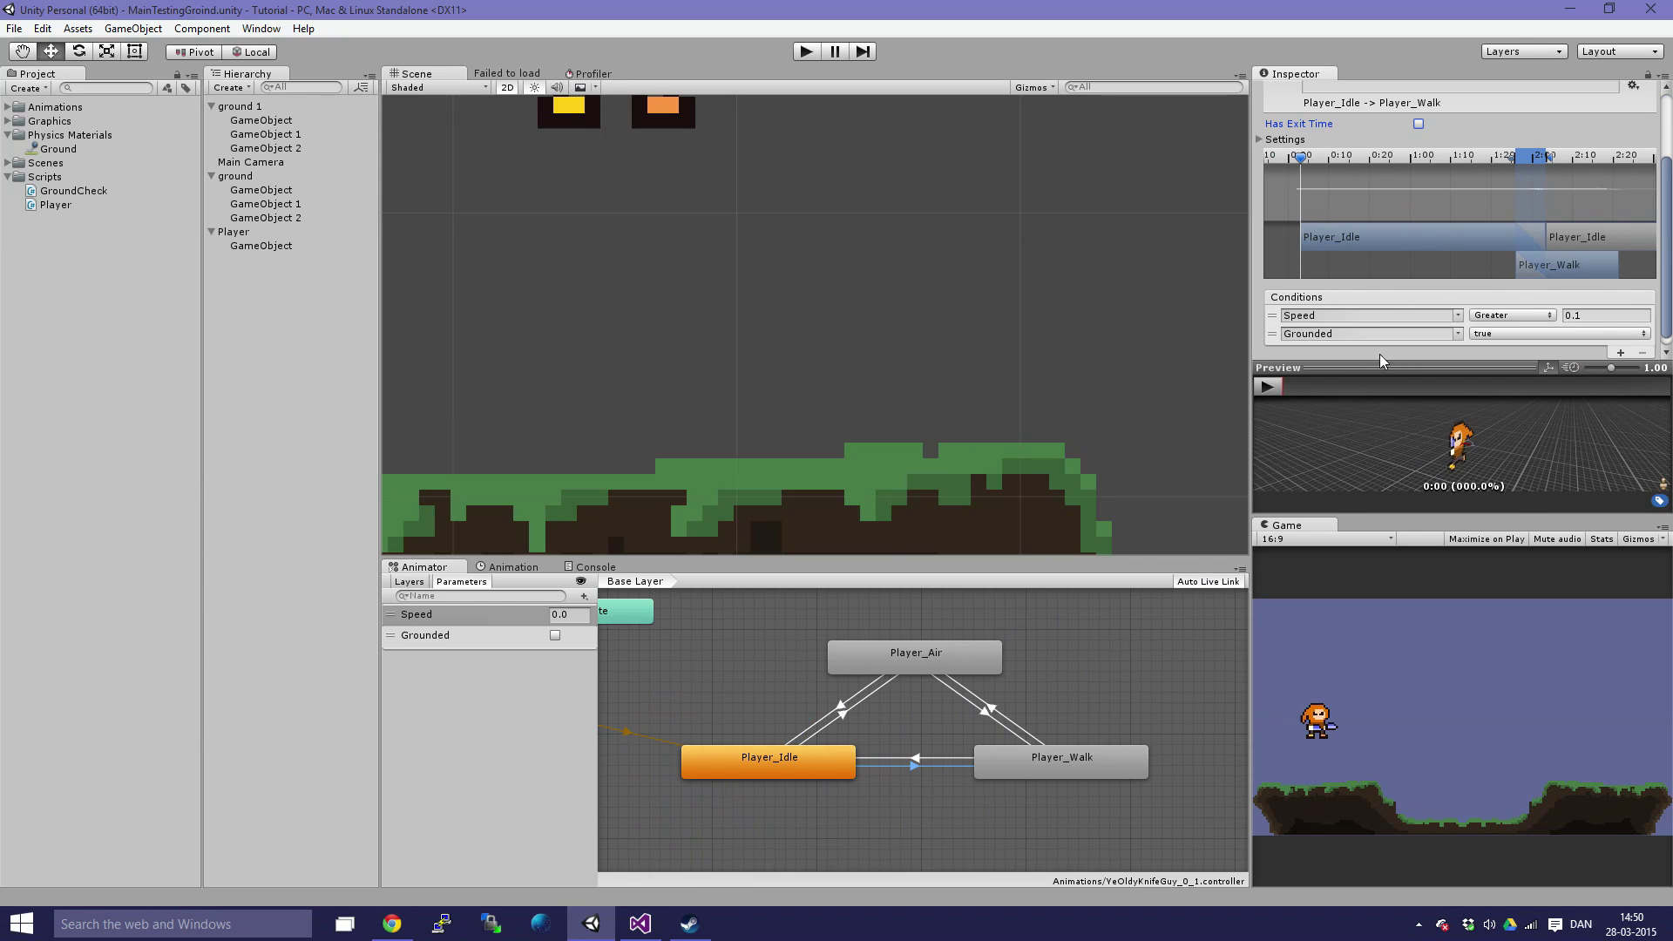
scroll(1380, 360, "down", 1)
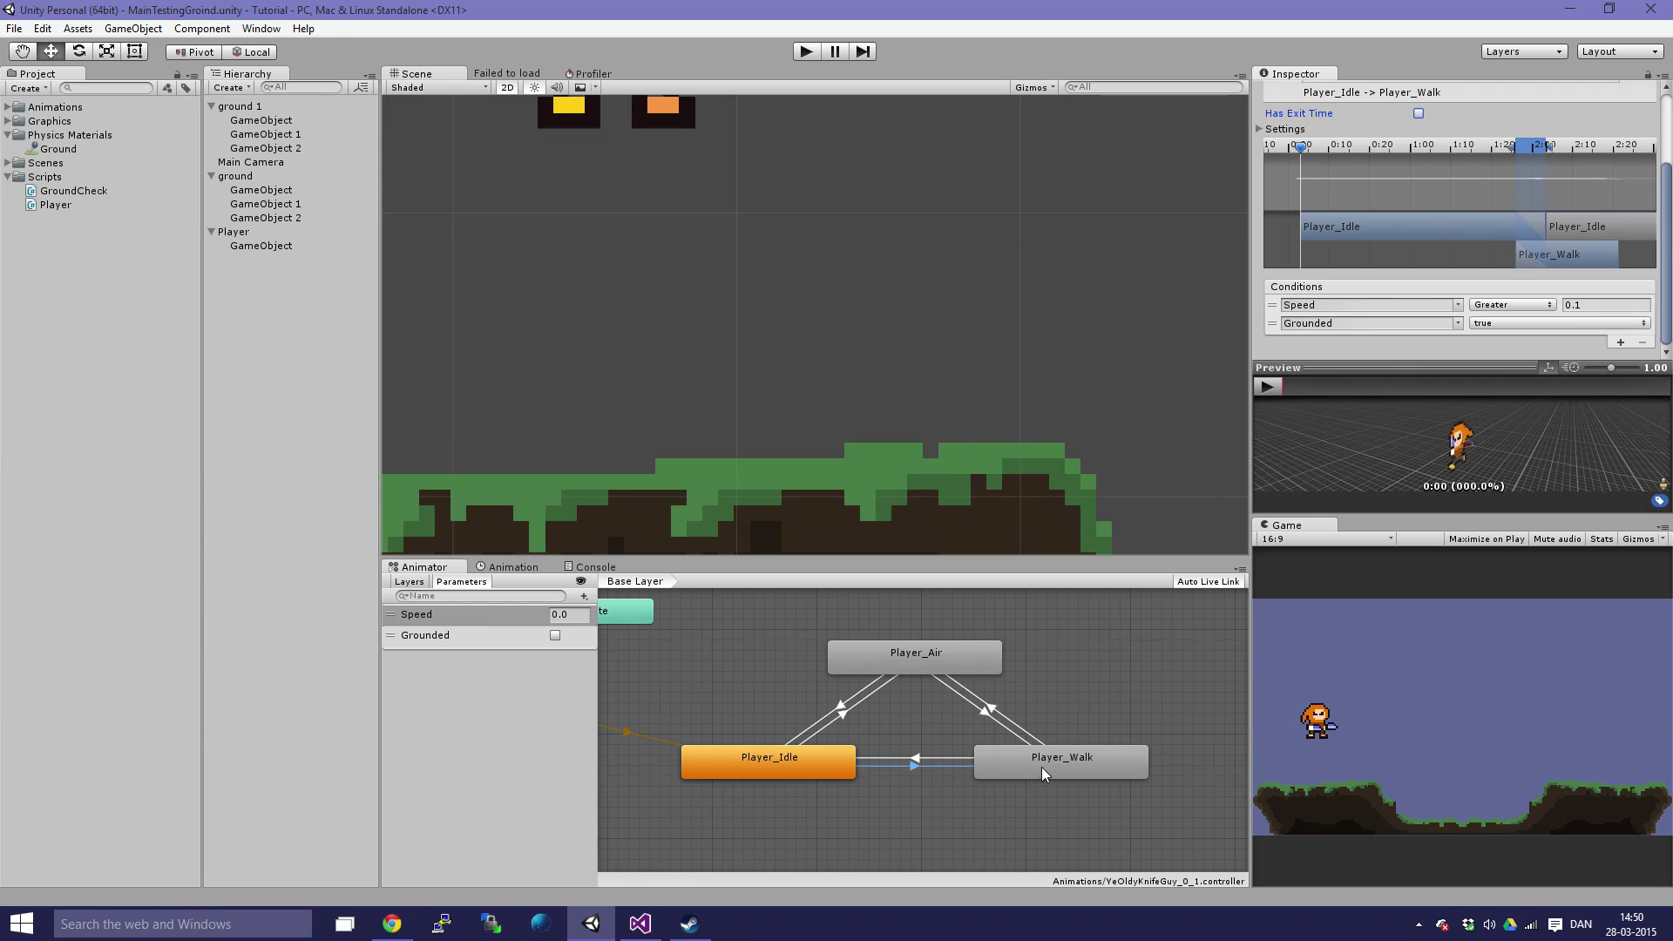
Step: Check the conditions on the Walk-to-Idle, Air-to-Walk and Air-to-Idle transitions
left_click(915, 757)
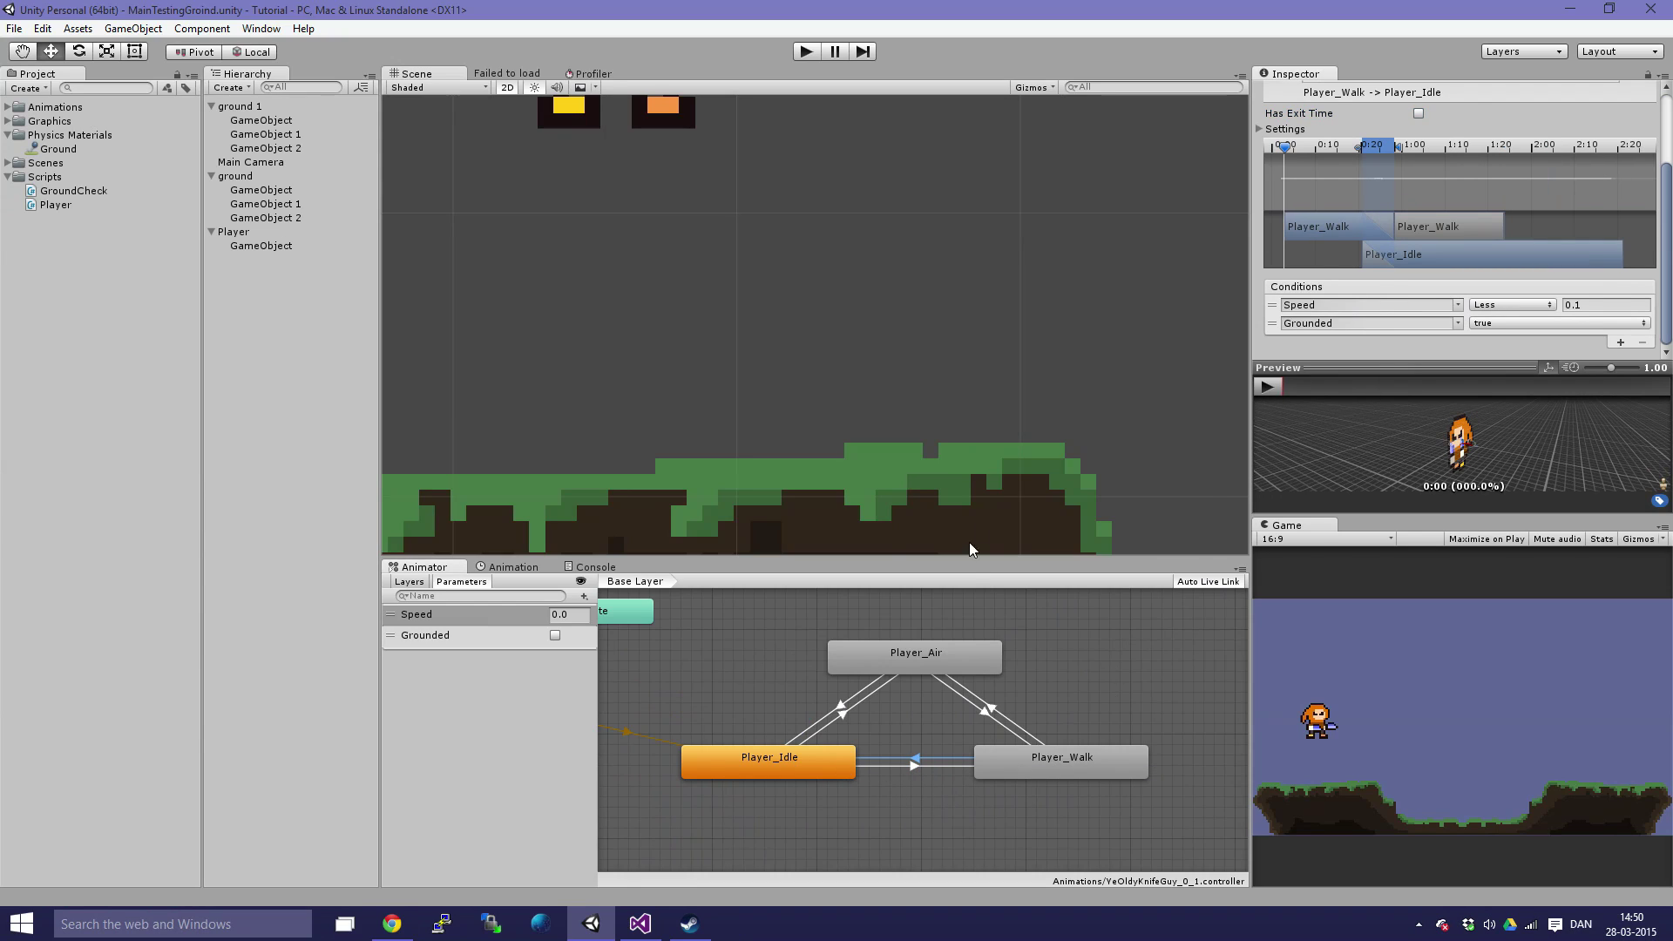
left_click(1000, 721)
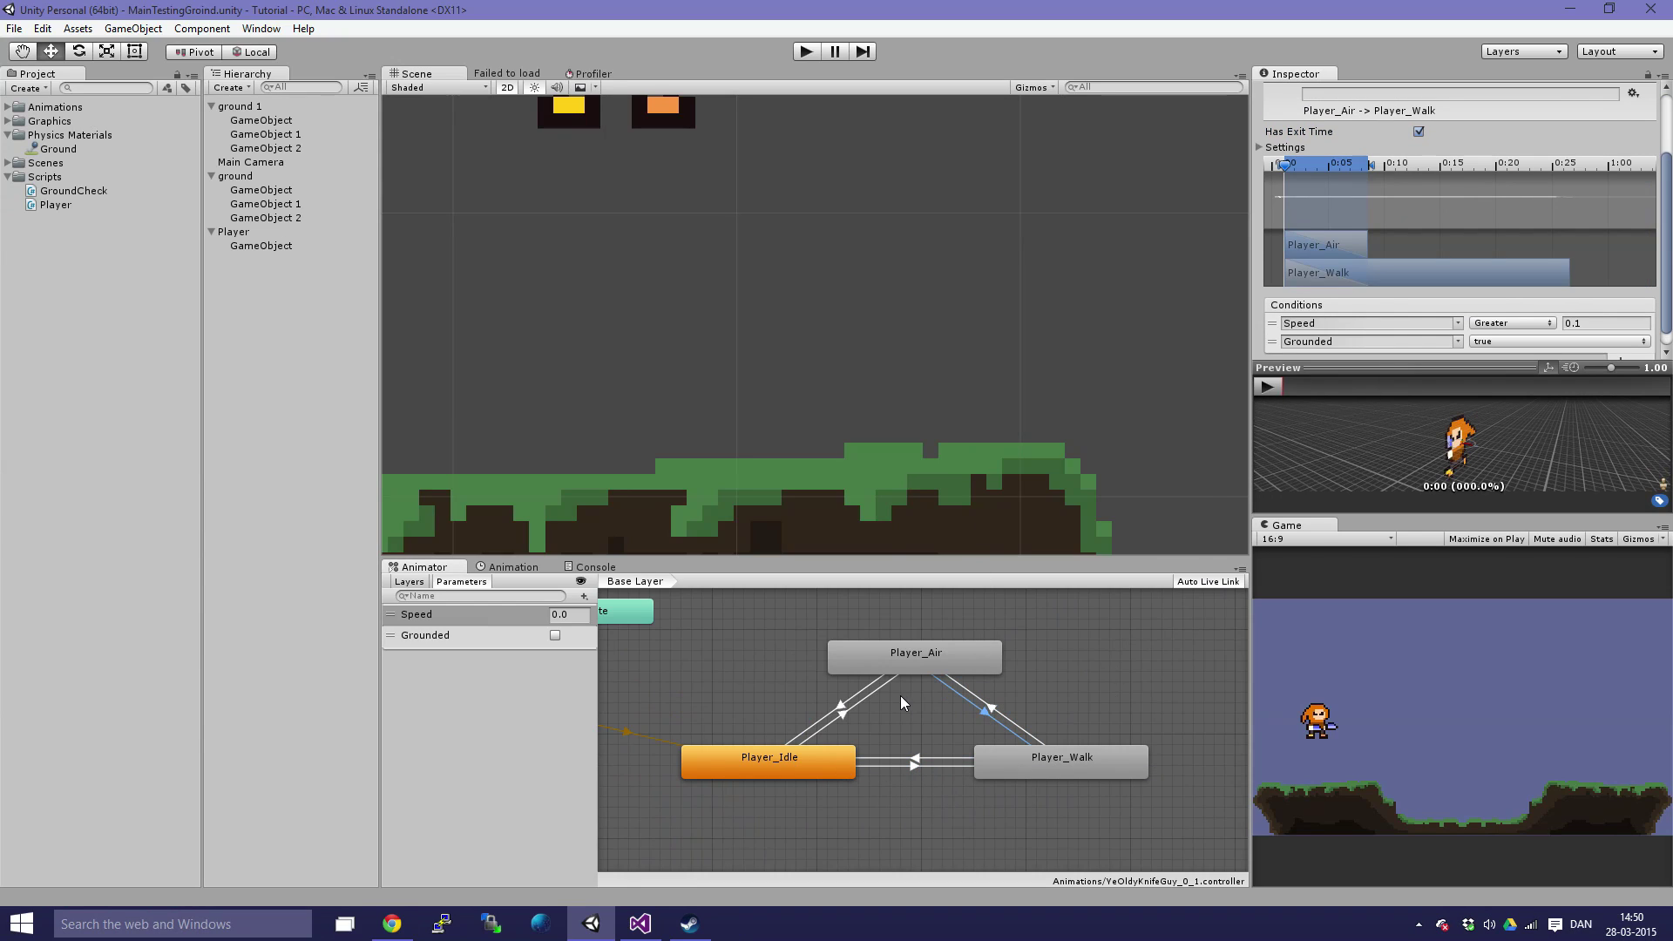
left_click(1419, 132)
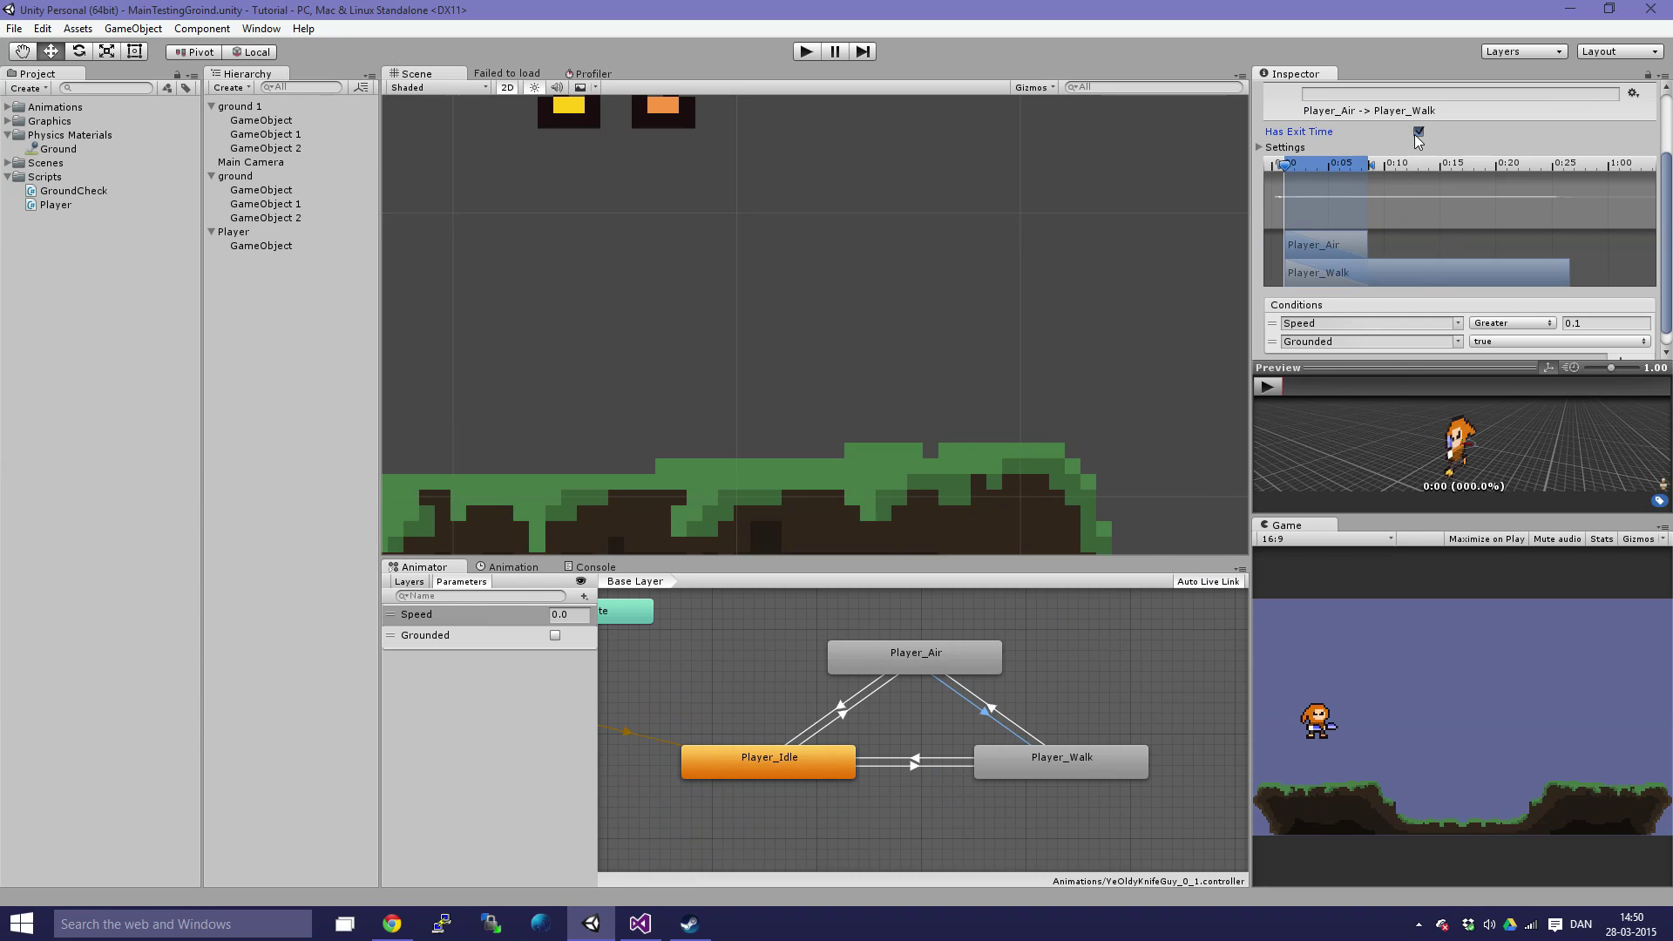
left_click(854, 700)
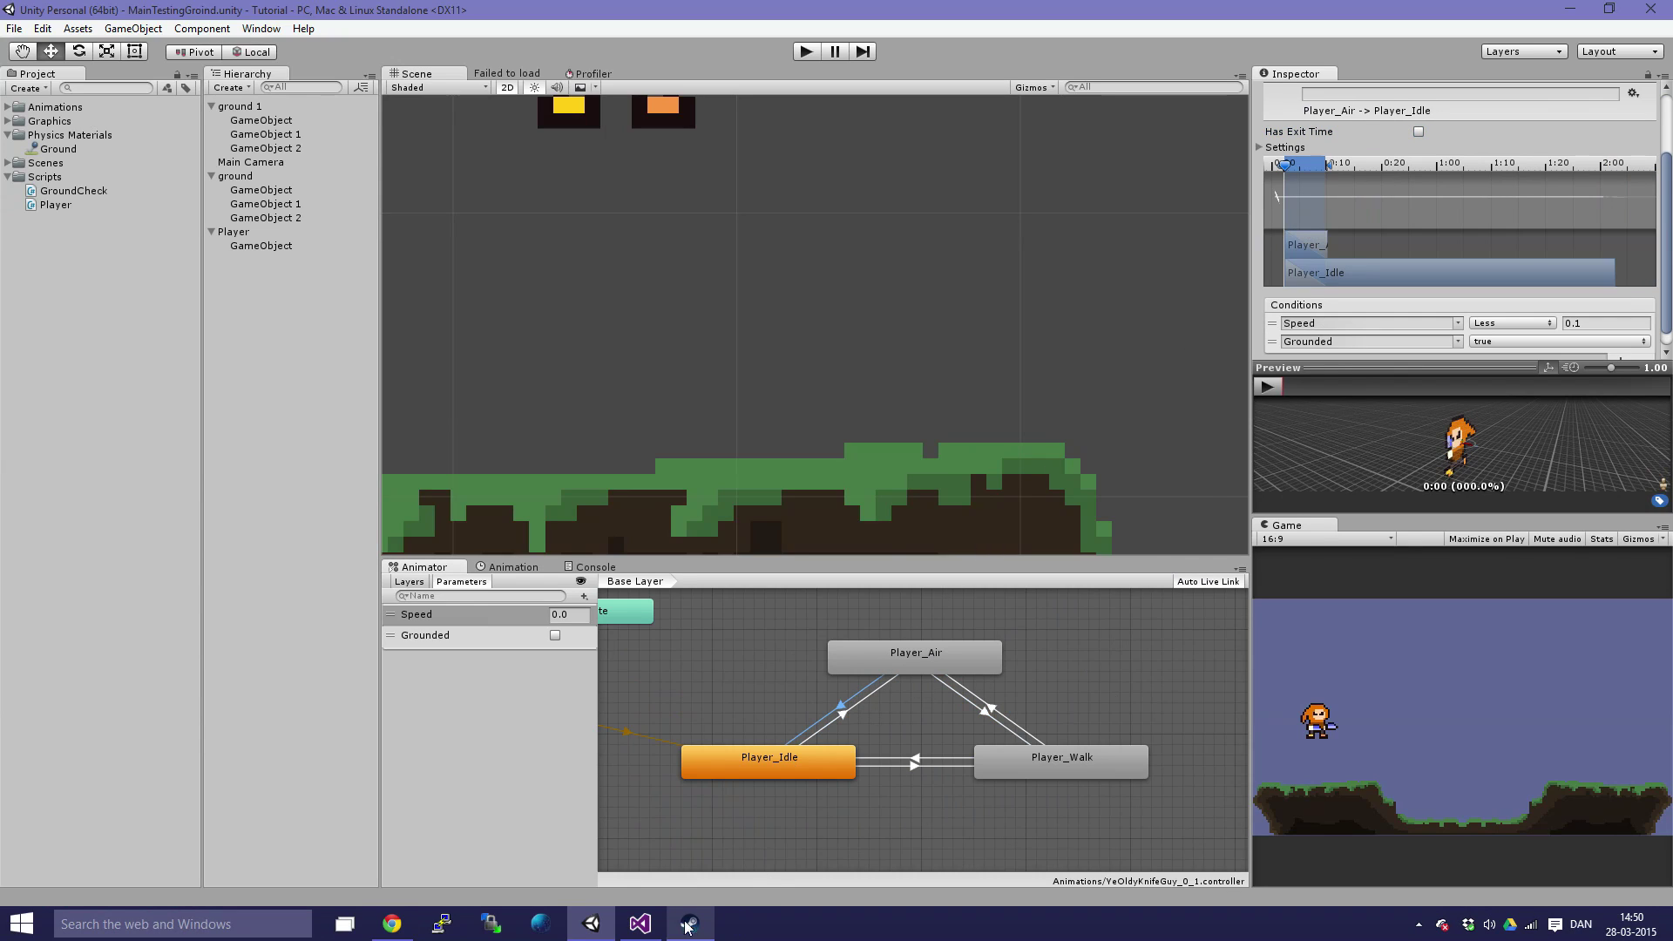
left_click(392, 923)
Step: Tick 'Removing the transition time of animations' so the checklist reaches 2/5, then return to Unity
left_click(541, 363)
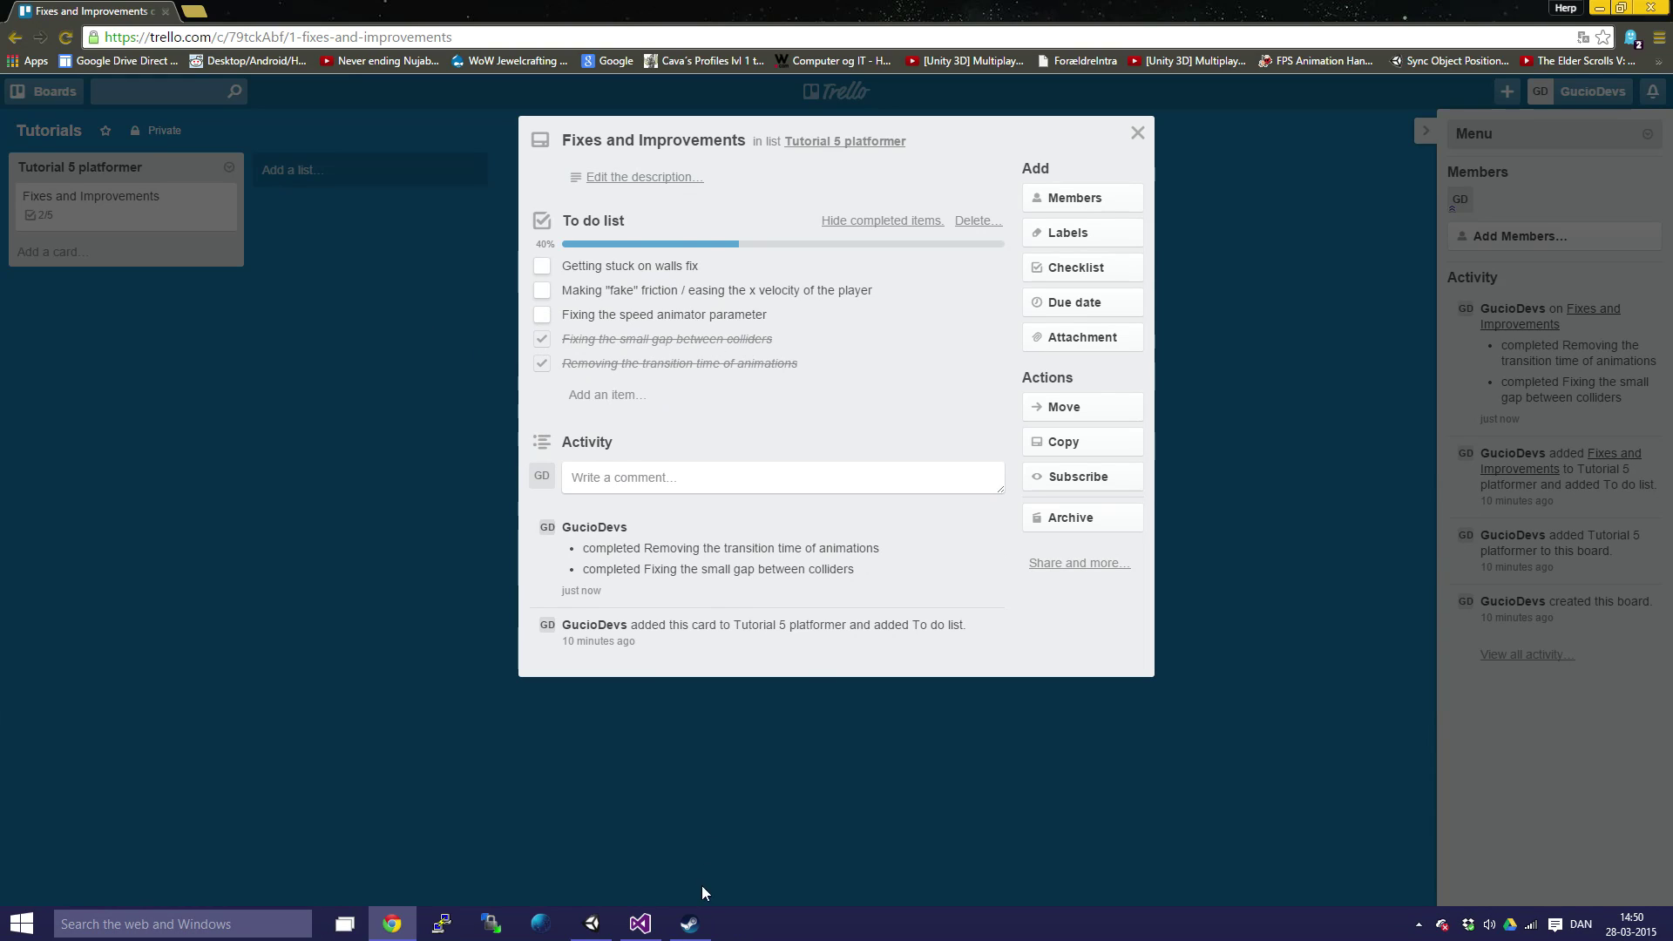
left_click(592, 923)
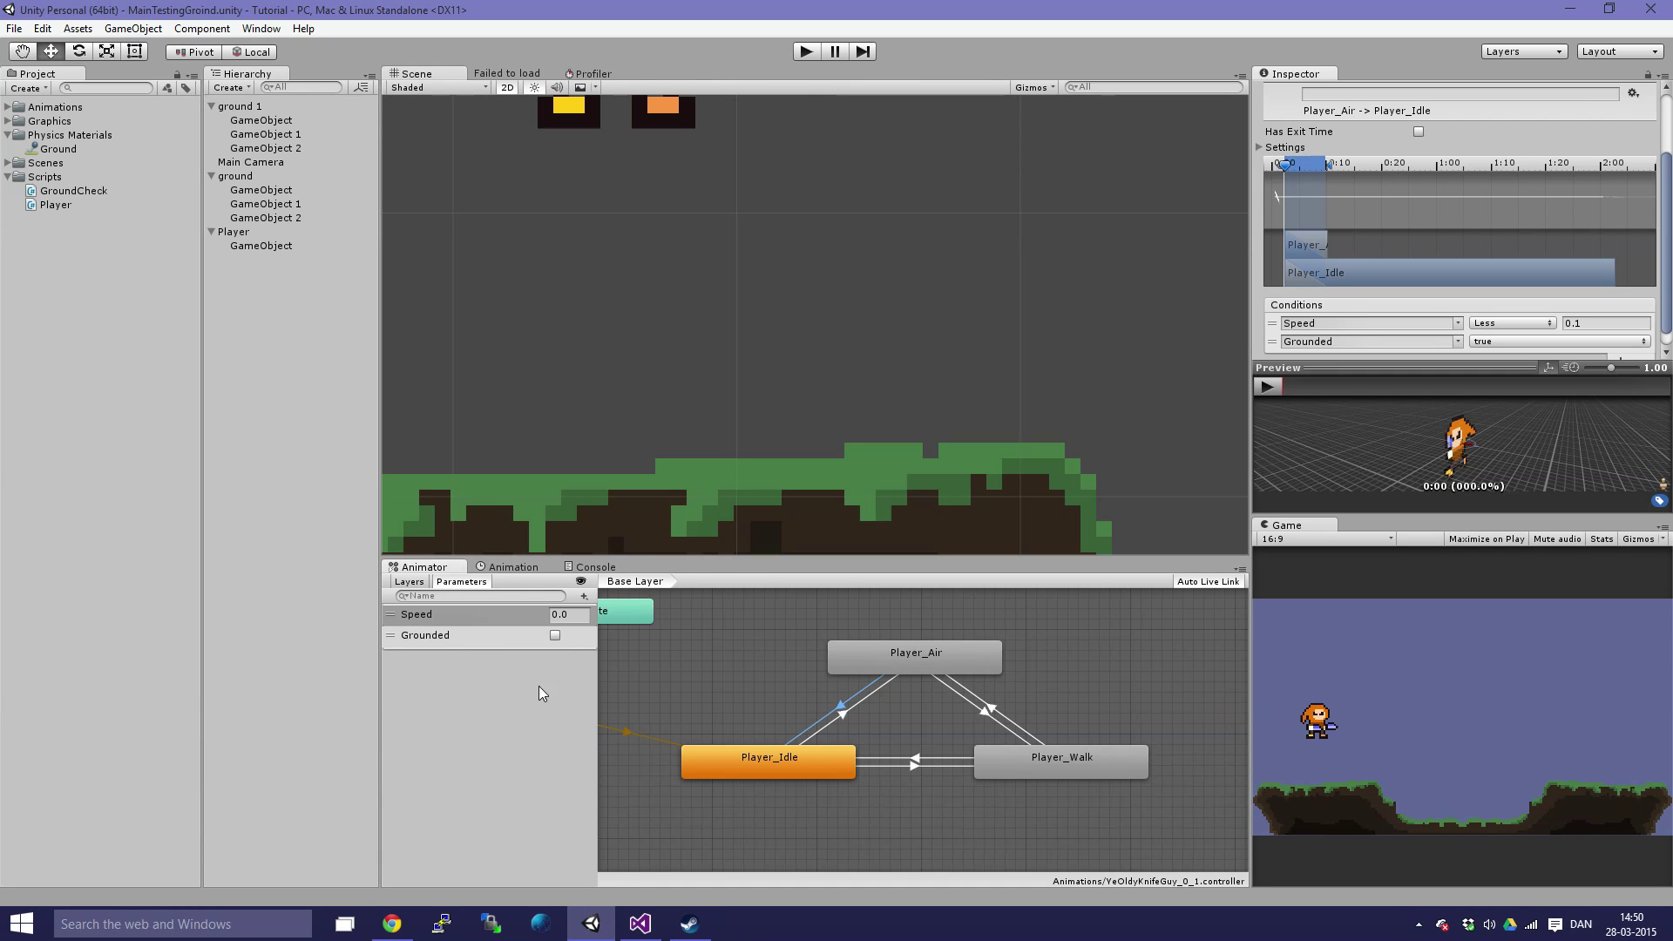
Step: Select the Player and drag it right and slightly down to X -0.956, Y 2.582
left_click(475, 614)
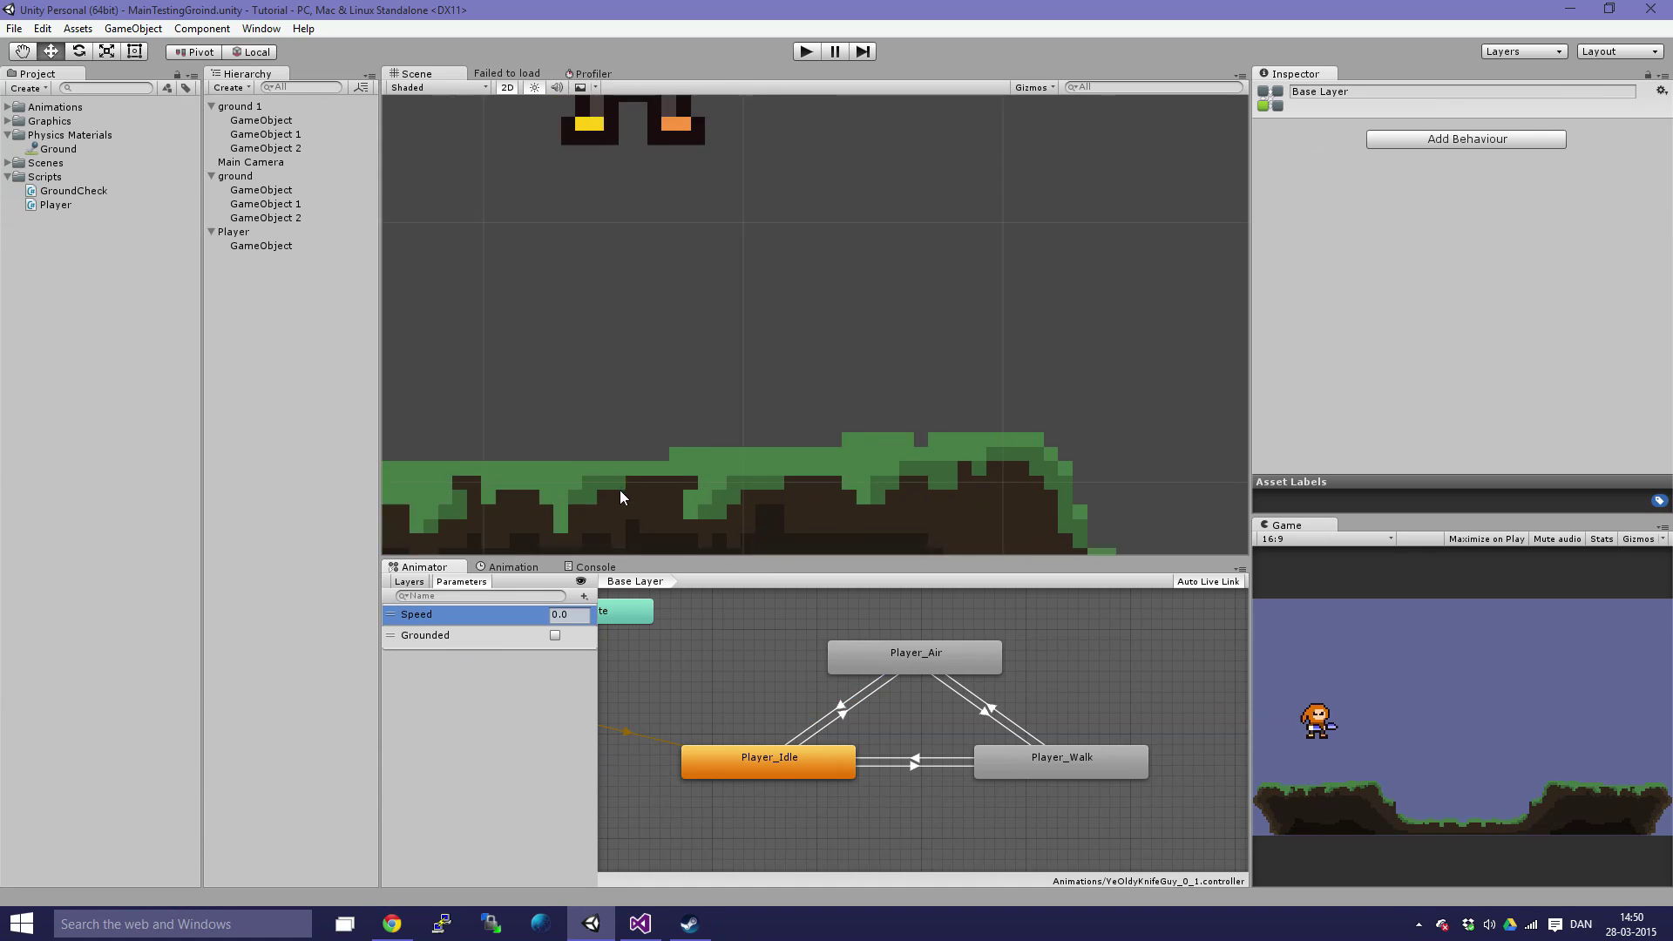
scroll(737, 310, "up", 5)
left_click(675, 321)
scroll(789, 343, "down", 4)
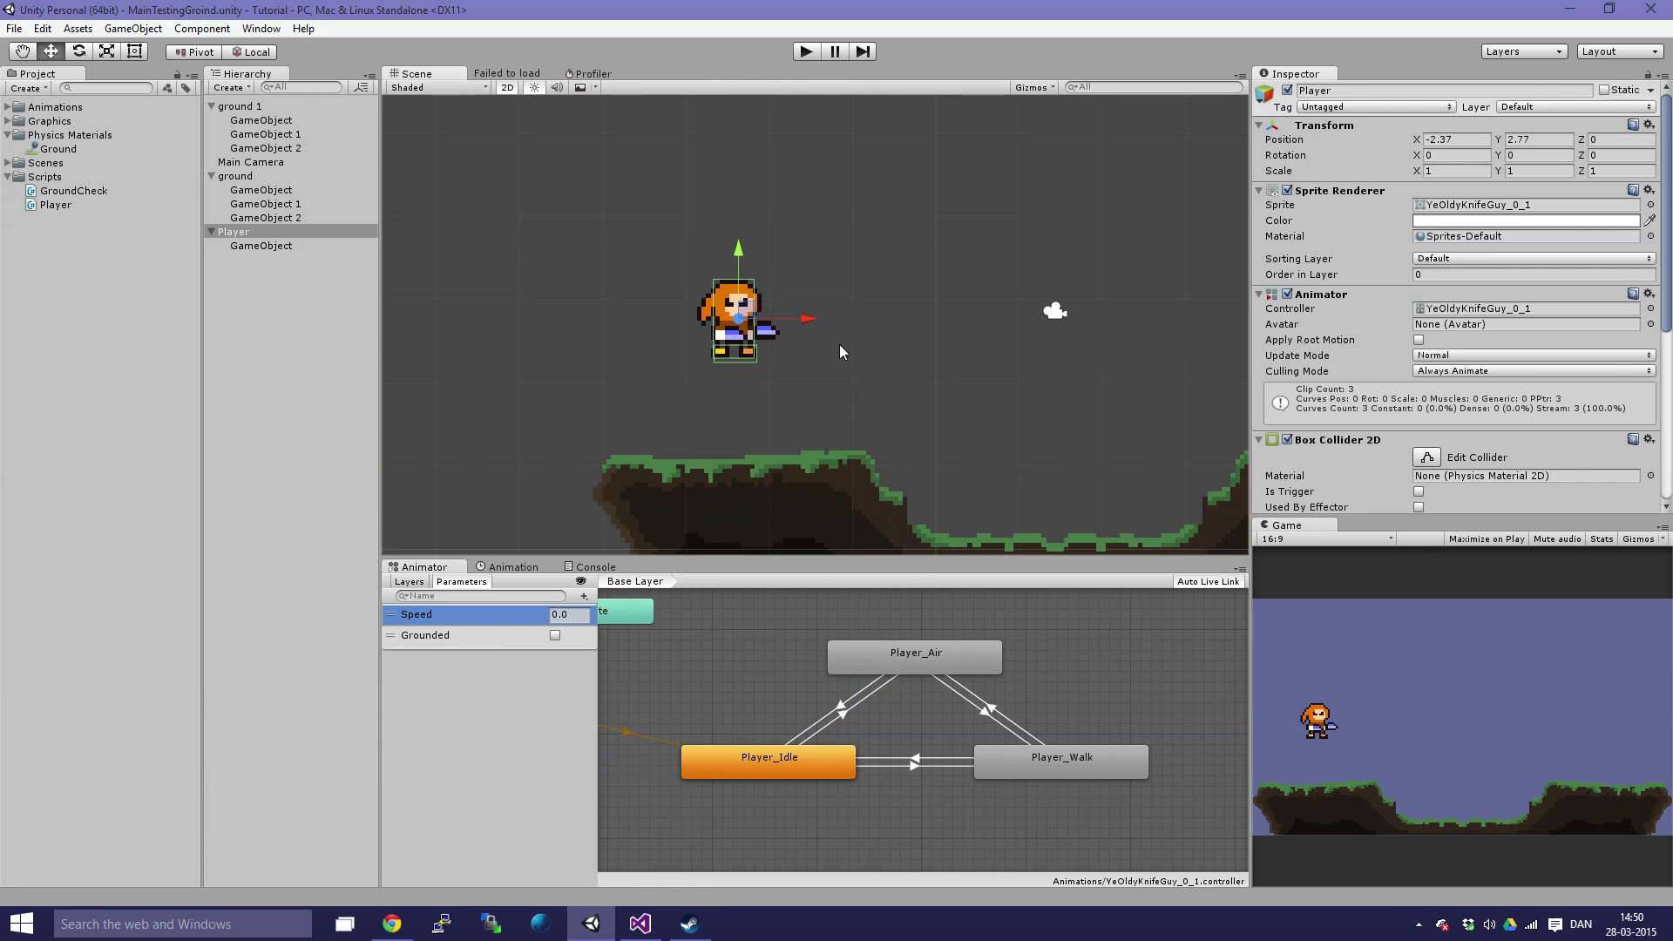
middle_click_drag(983, 353, 799, 329)
scroll(819, 322, "down", 2)
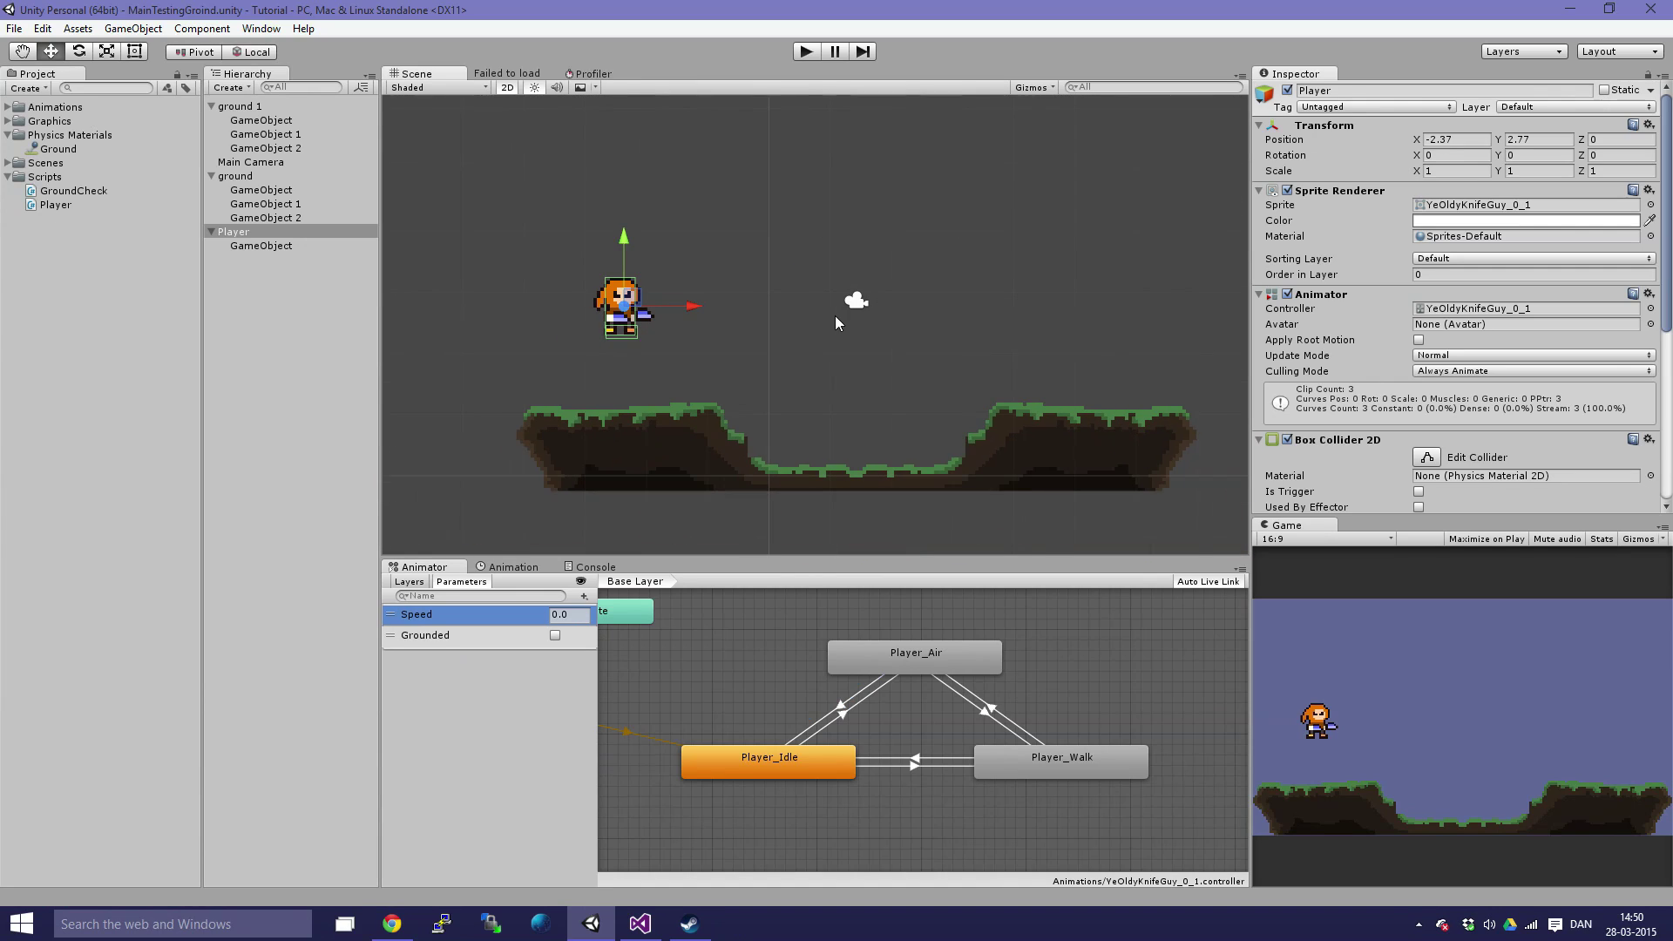
scroll(835, 322, "up", 3)
middle_click_drag(869, 385, 833, 349)
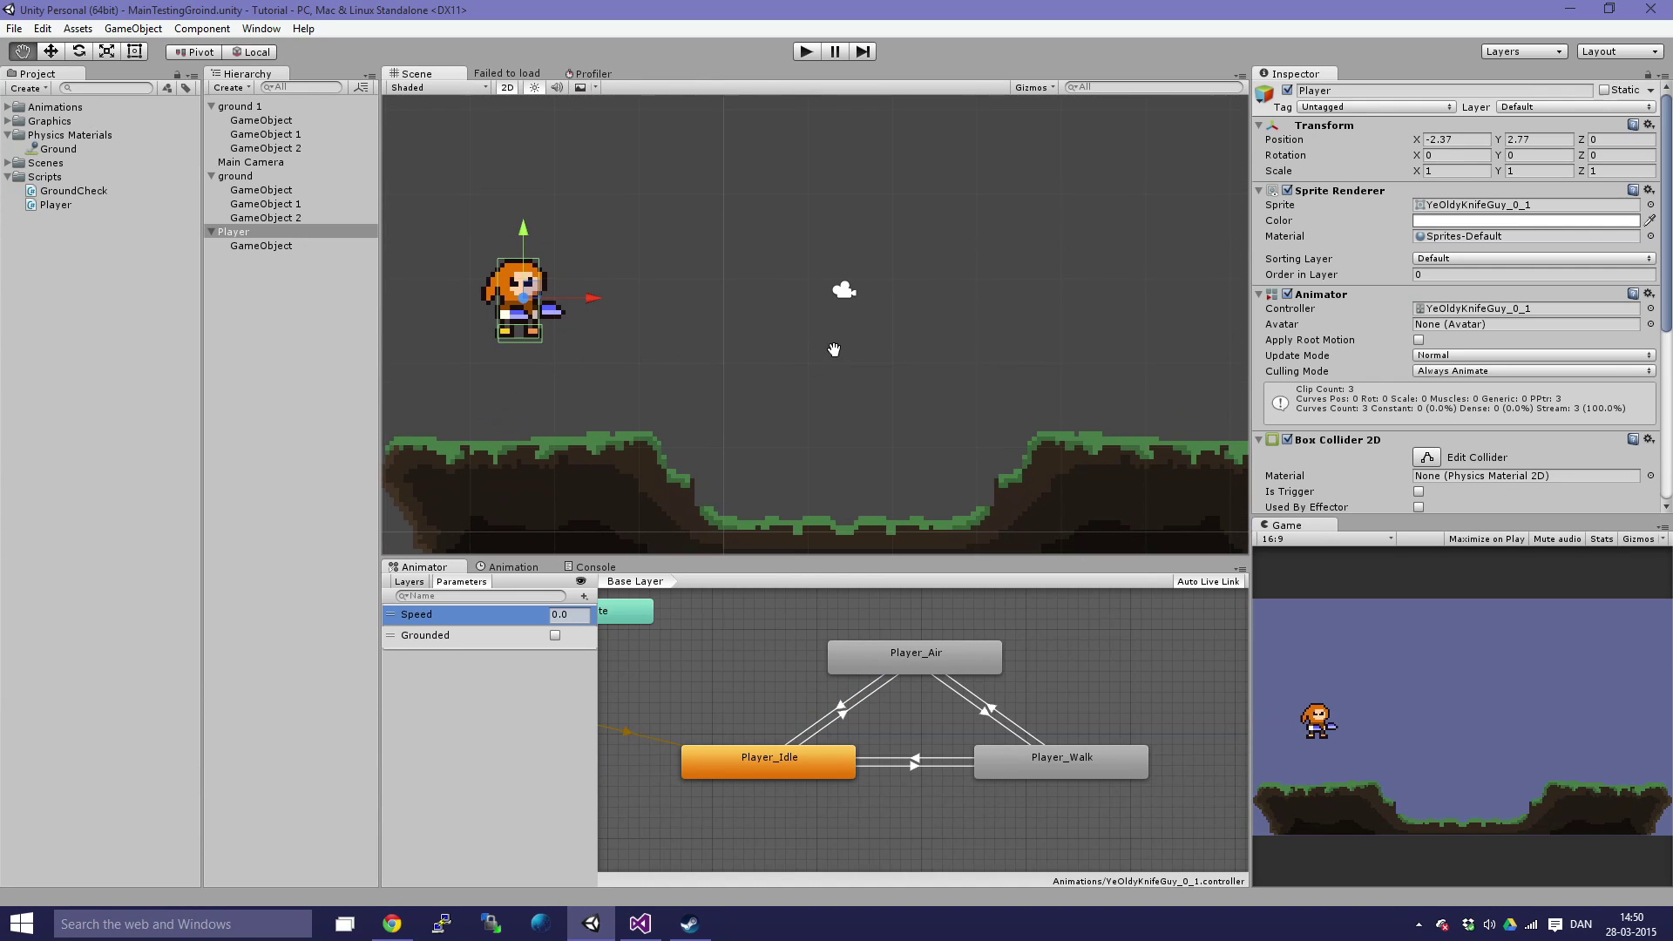
scroll(833, 348, "up", 1)
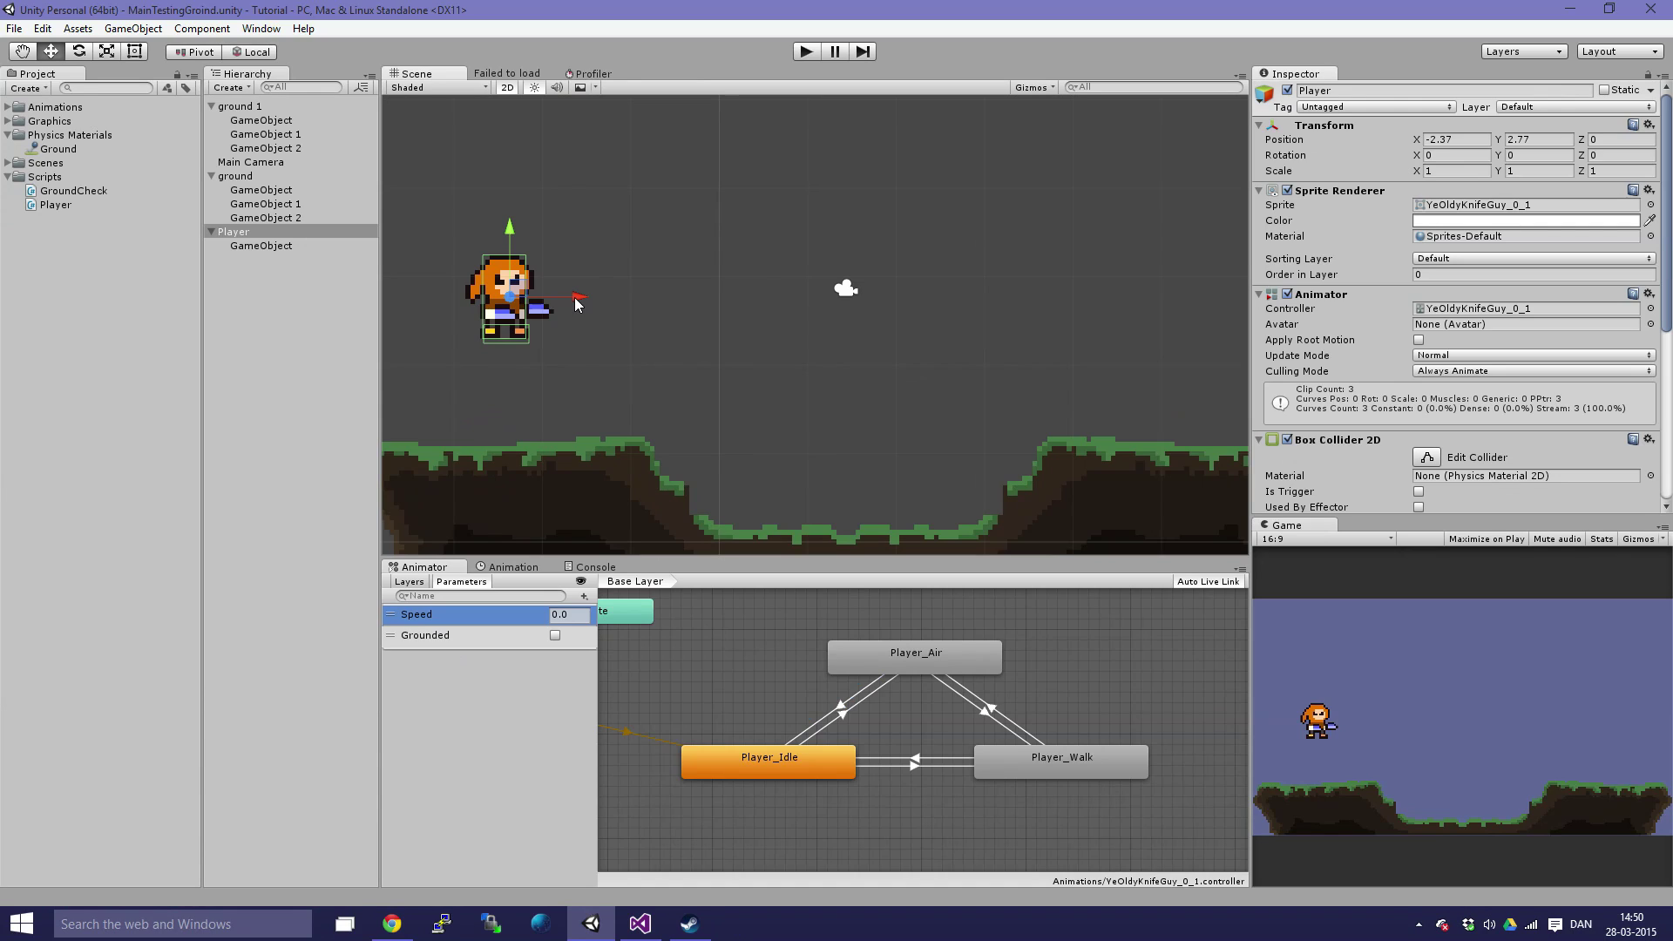
left_click_drag(575, 302, 700, 320)
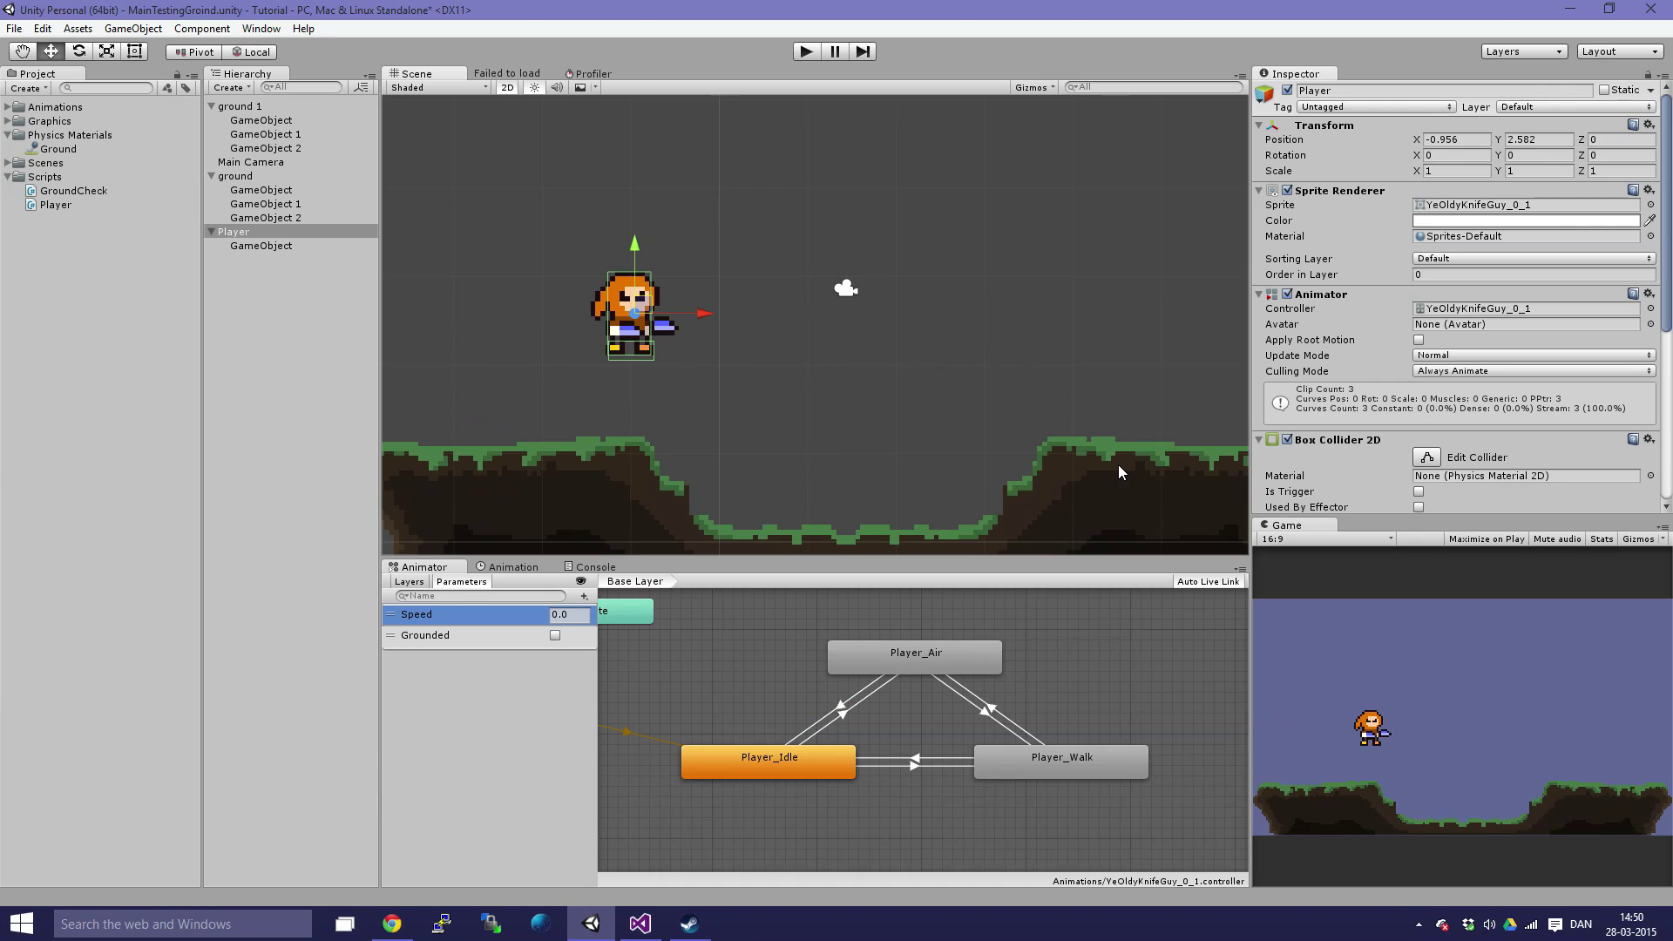